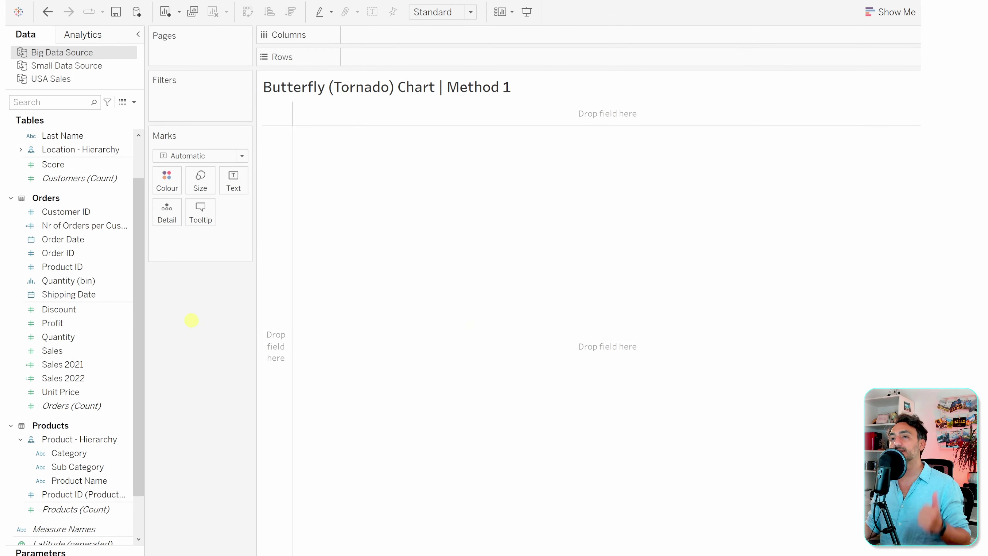
List Sub Category on Rows and fit the view to Entire View
scroll(143, 338, down, 3)
drag(112, 424, 383, 57)
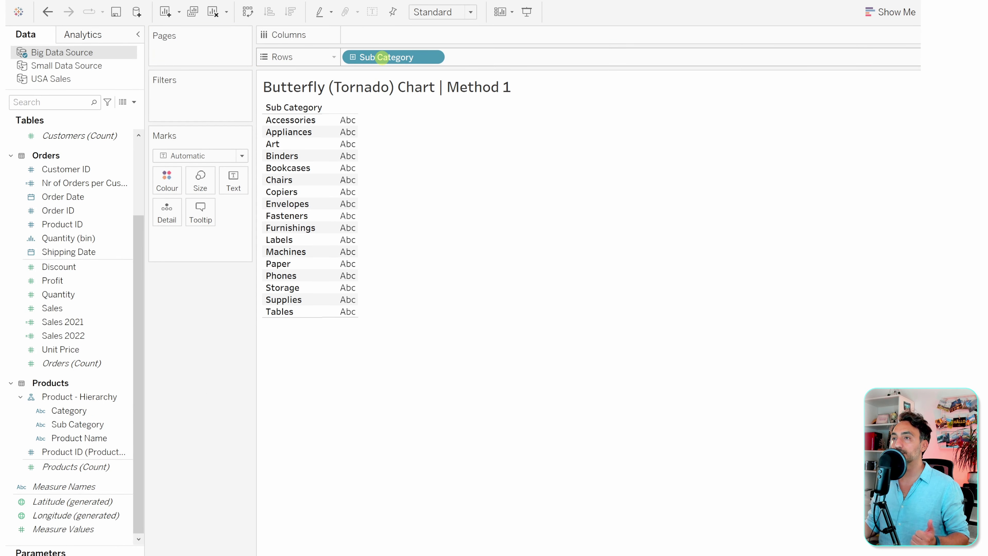
click(443, 12)
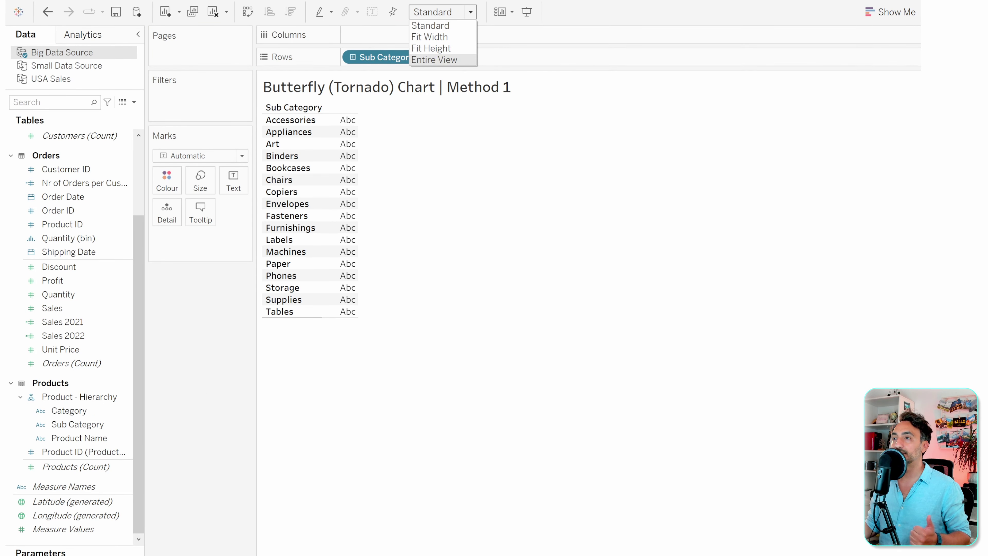
click(434, 59)
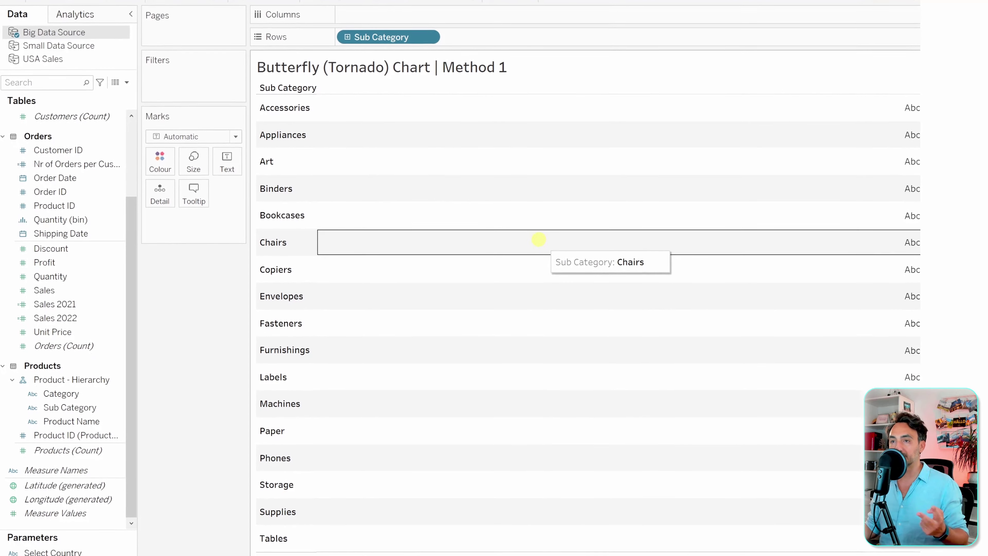
Plot CNT(Customers) and CNT(Orders) as two side-by-side bar panels on Columns
click(75, 116)
drag(71, 116, 357, 14)
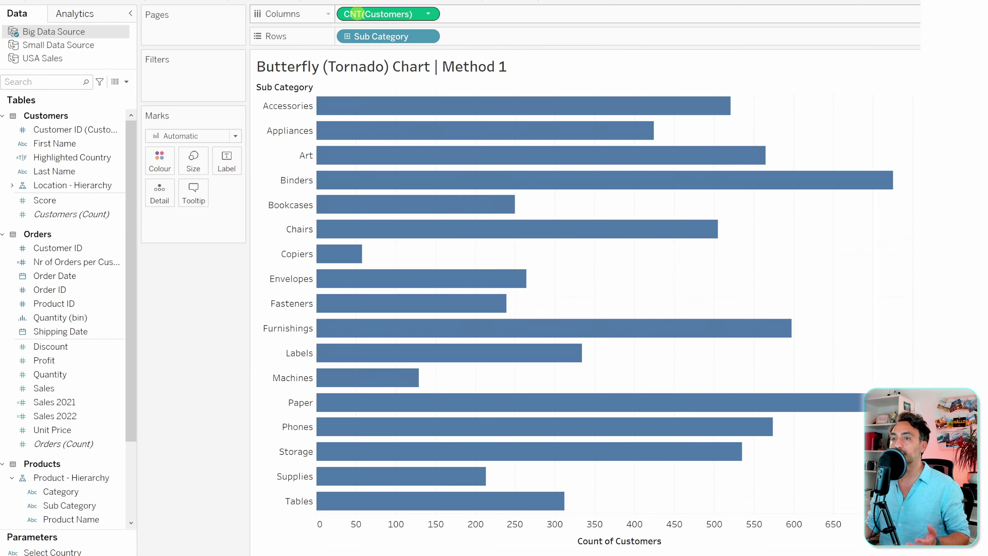
scroll(97, 296, down, 1)
click(62, 402)
drag(55, 402, 501, 14)
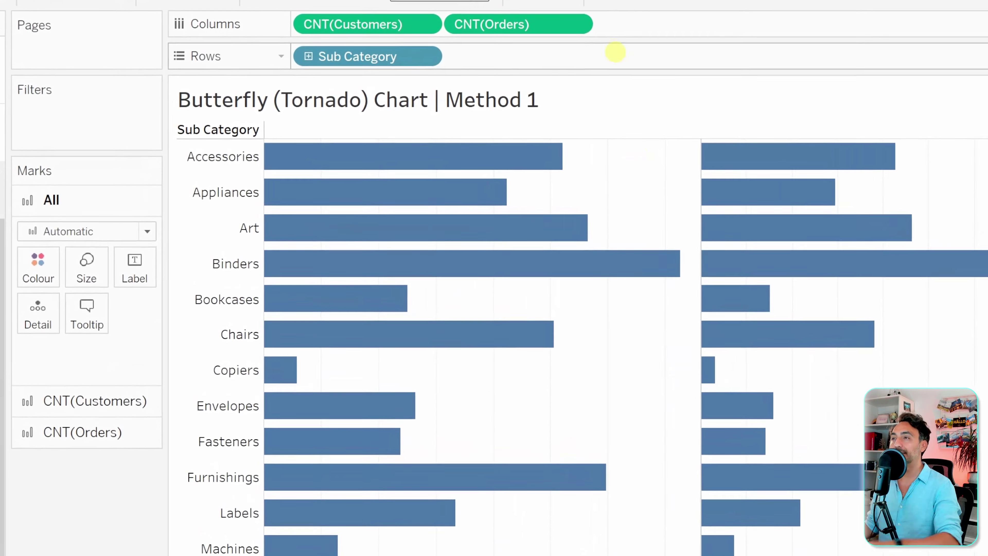
Create an AVG(0) column pill and place it between CNT(Customers) and CNT(Orders)
double_click(622, 23)
text(Avg)
click(672, 41)
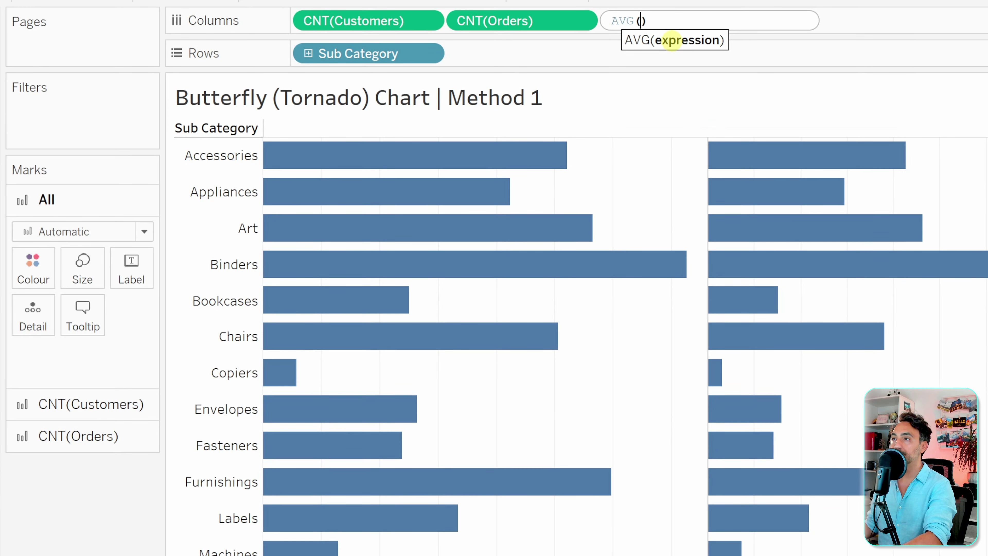
text(0)
key(Return)
drag(672, 24, 492, 23)
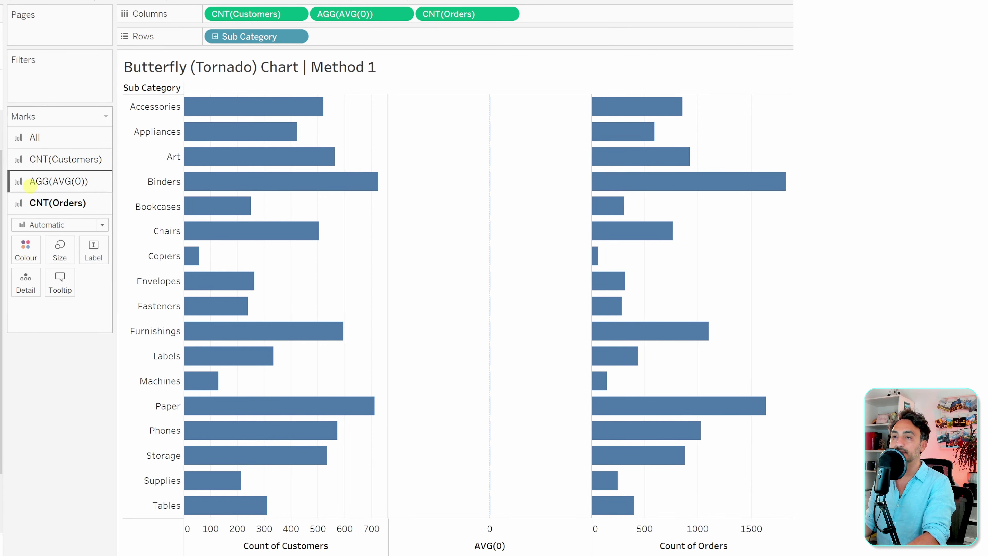
Make the AVG(0) marks Text showing Sub Category names
click(66, 181)
click(74, 199)
click(34, 324)
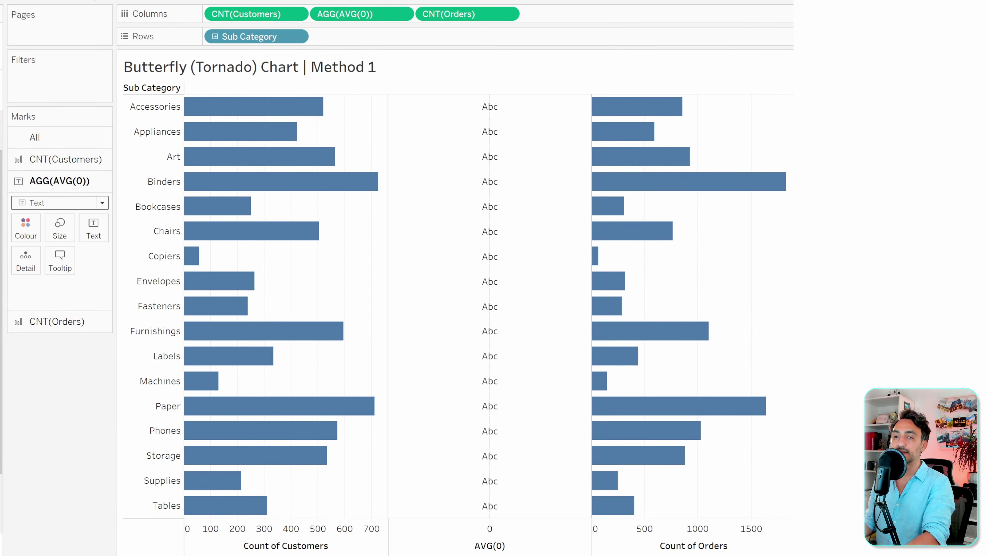
drag(6, 467, 94, 229)
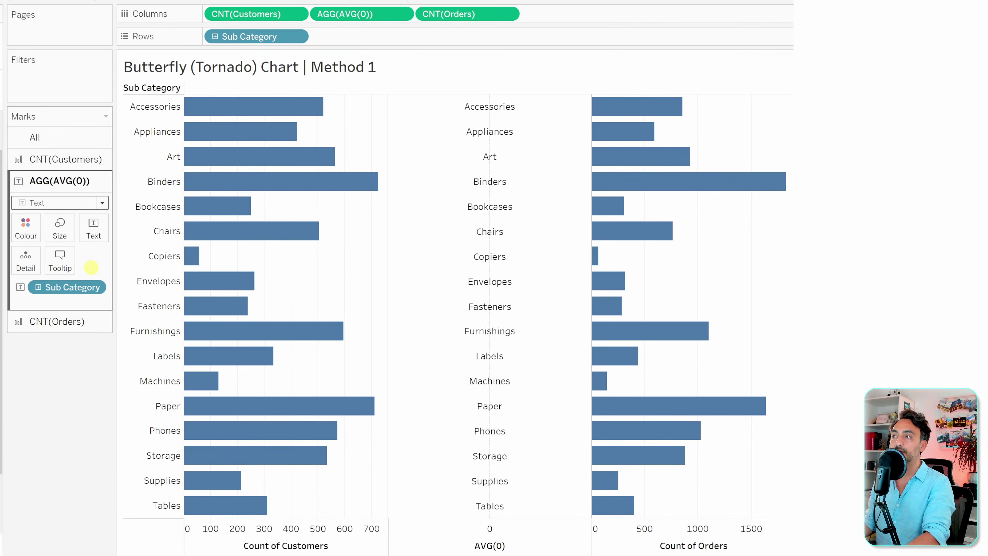
Make the centre Sub Category labels bold in the label editor
mouse_move(469, 104)
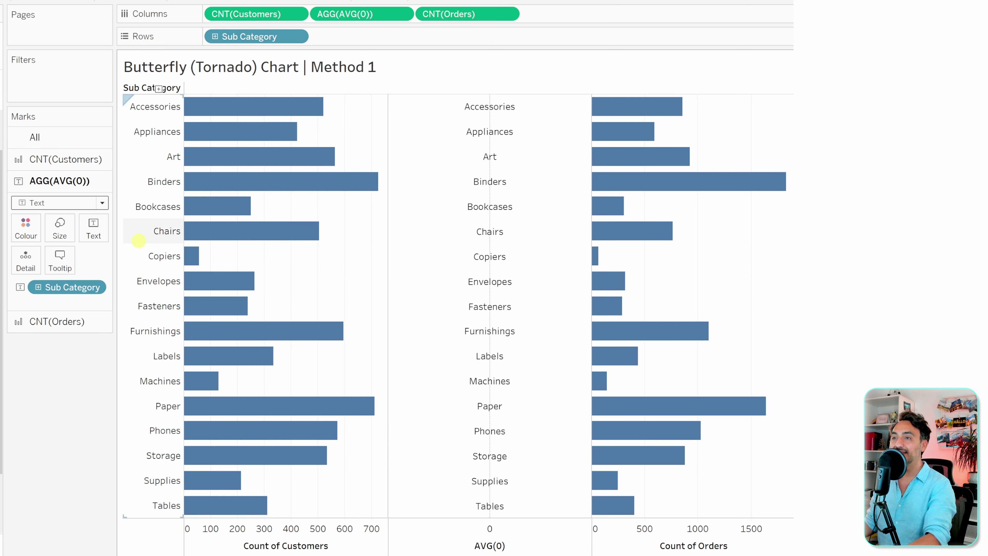
click(93, 227)
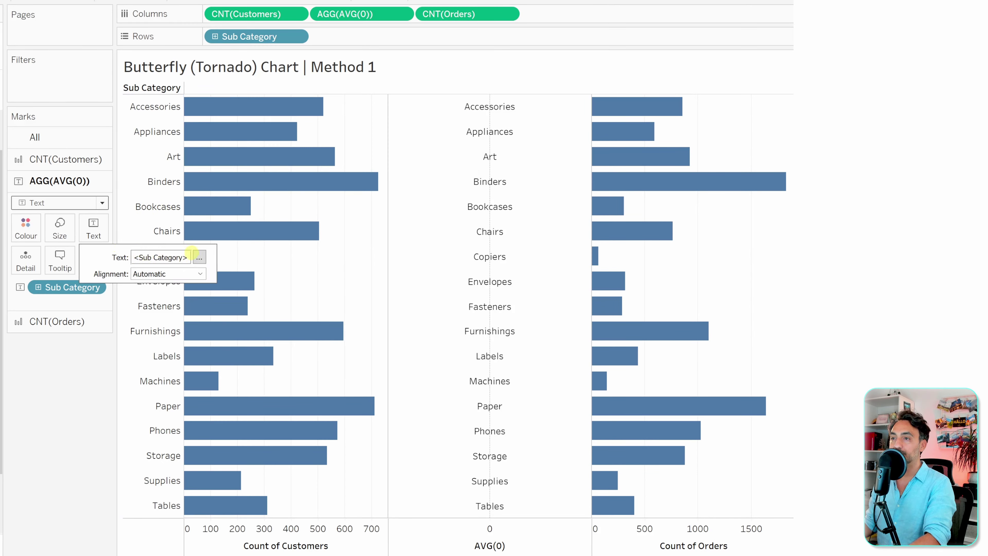
click(197, 255)
drag(389, 184, 291, 183)
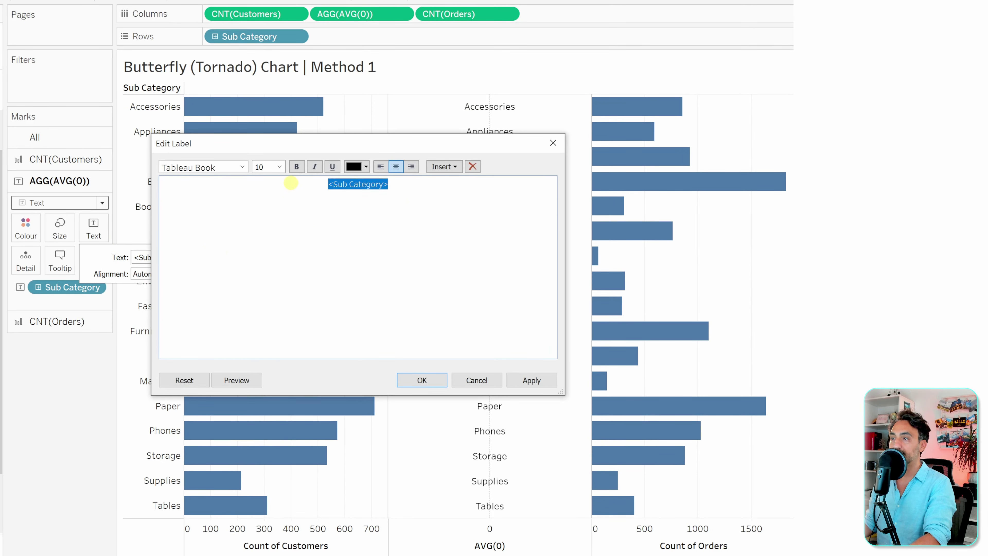
click(422, 379)
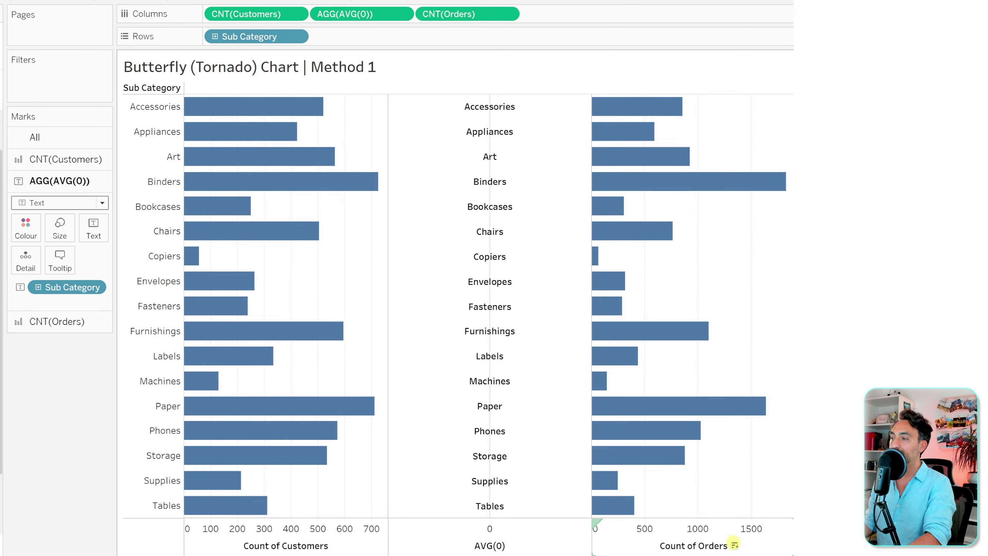
Sort sub-categories by order count descending and reverse the Count of Customers axis
click(734, 545)
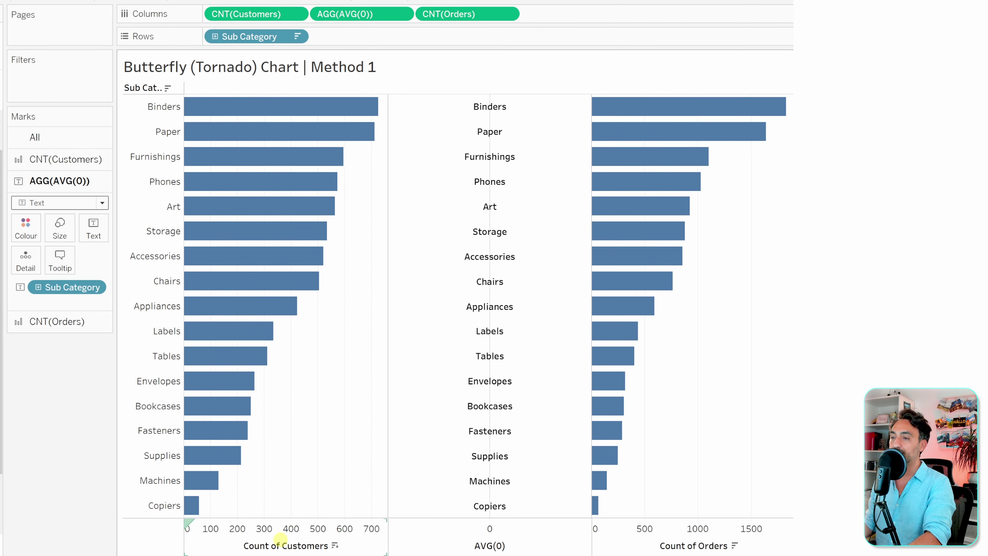
right_click(291, 538)
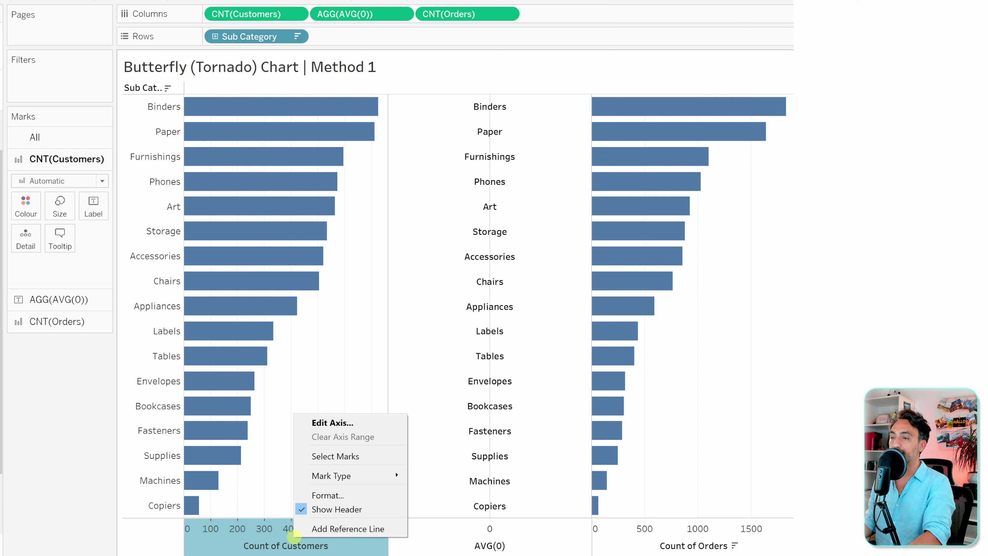
click(335, 422)
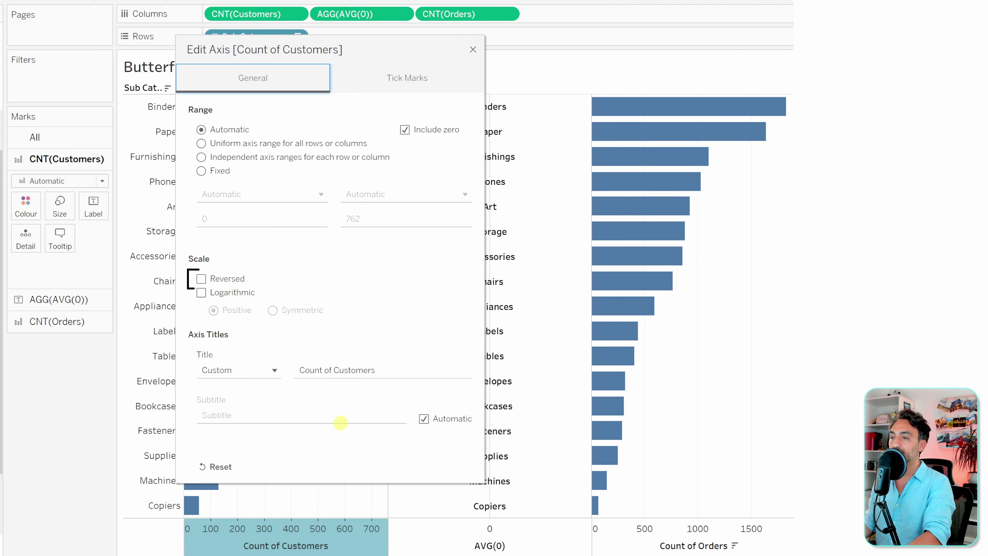
click(202, 279)
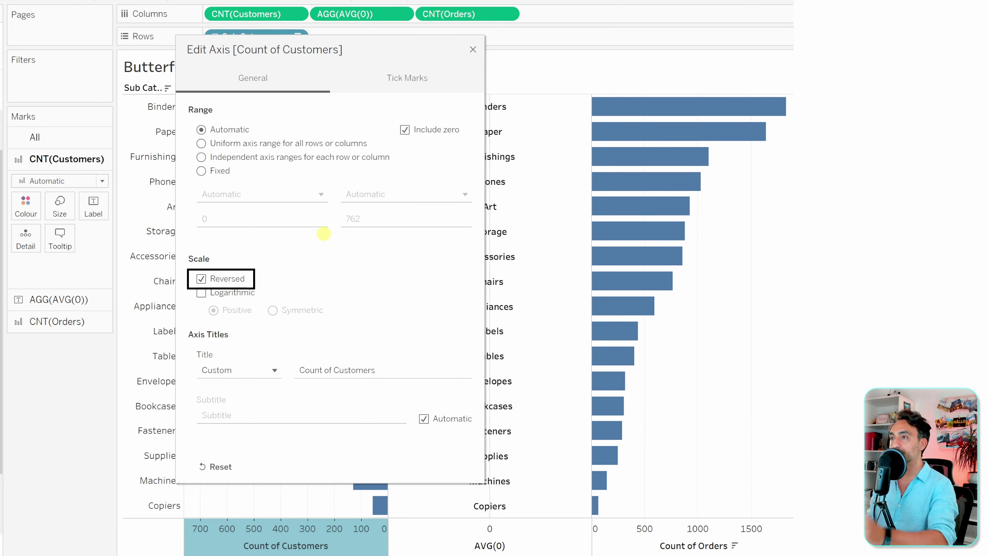
click(473, 50)
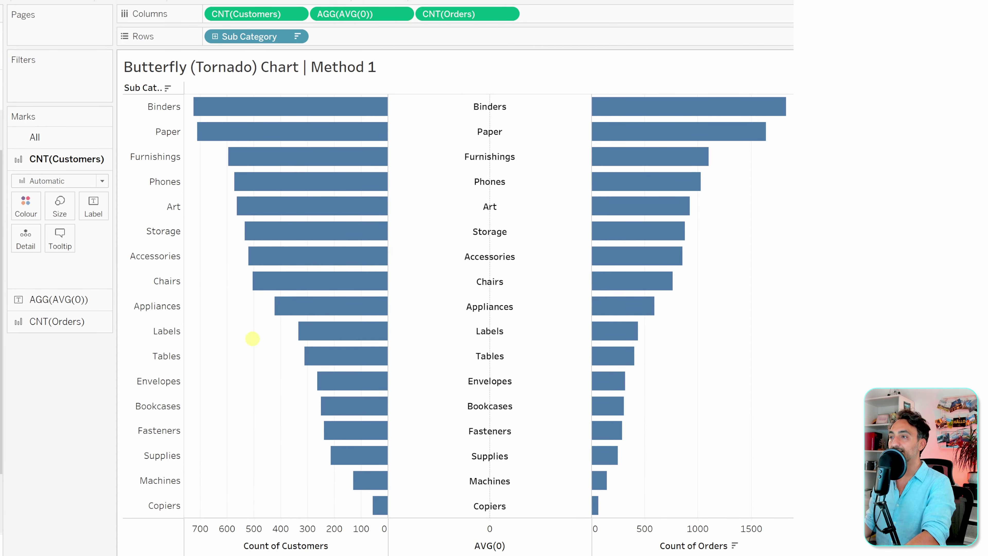
mouse_move(365, 107)
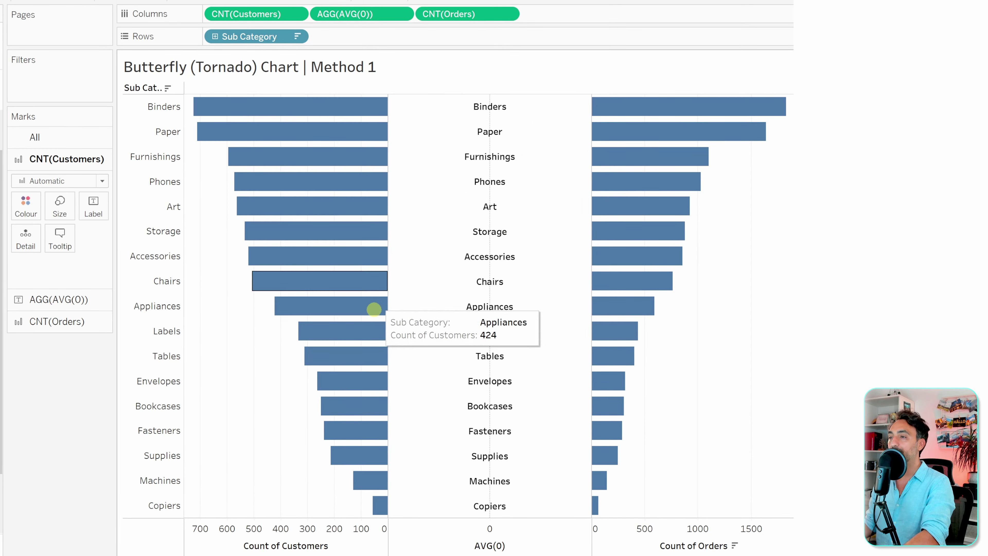
mouse_move(380, 477)
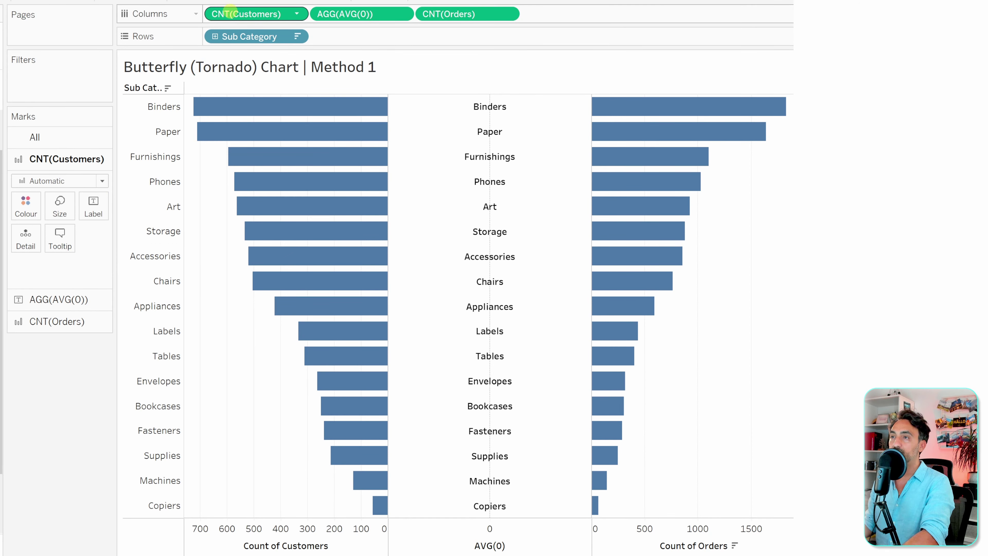
Colour customer bars by customer count and order bars by order count
mouse_move(228, 9)
mouse_down()
mouse_move(242, 34)
mouse_move(190, 159)
mouse_move(81, 214)
mouse_move(26, 207)
mouse_up()
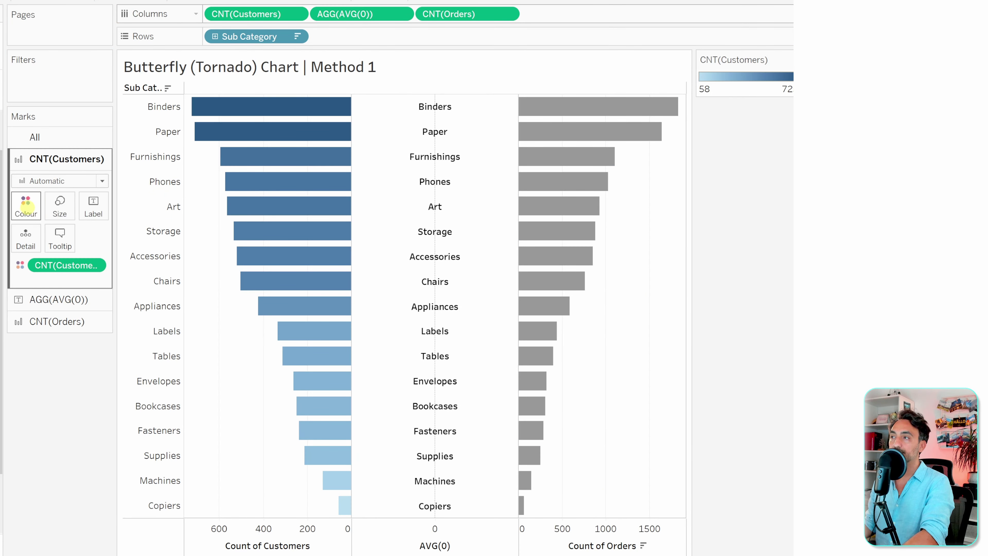
click(58, 320)
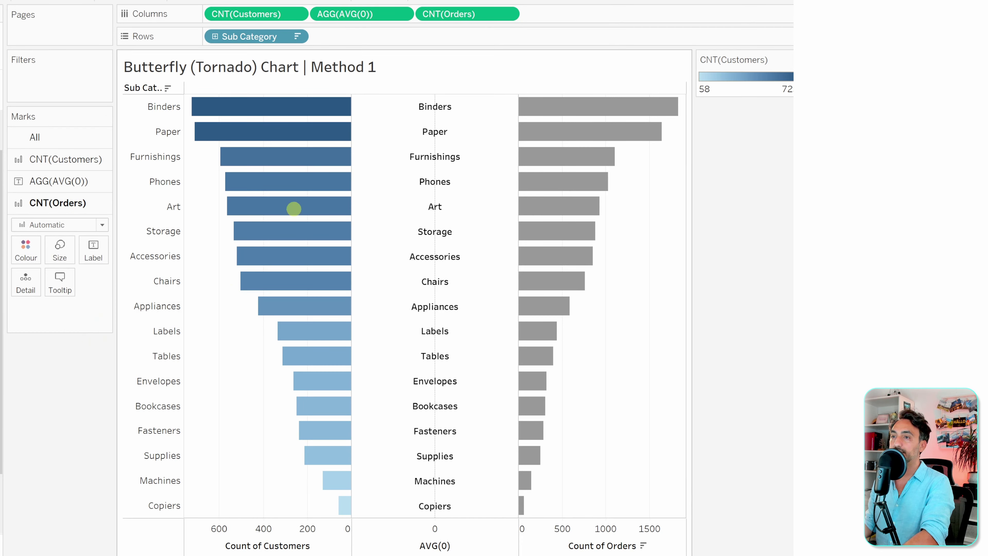
drag(462, 14, 27, 249)
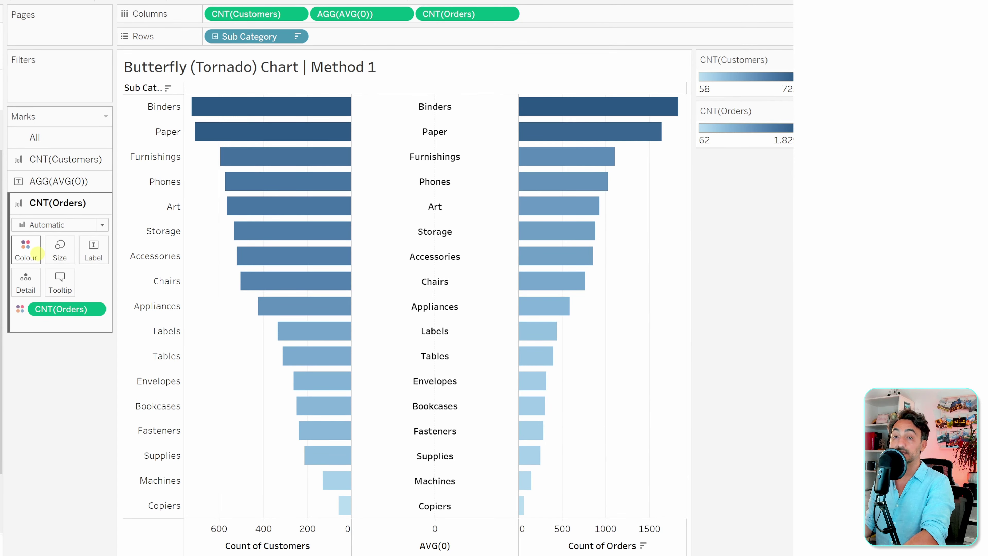
Switch the order bars' colour to the Orange palette
click(35, 253)
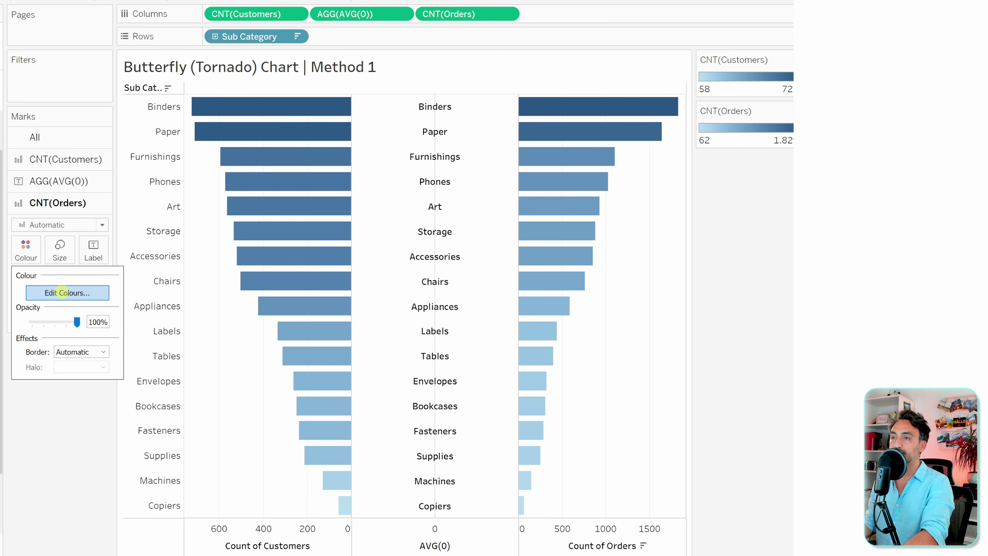
click(63, 292)
click(361, 227)
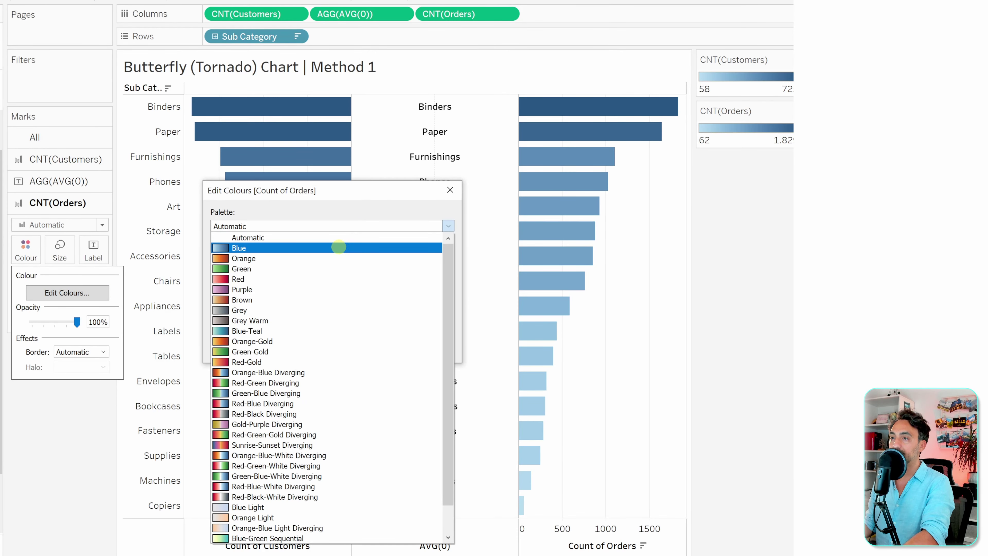
click(335, 251)
click(318, 347)
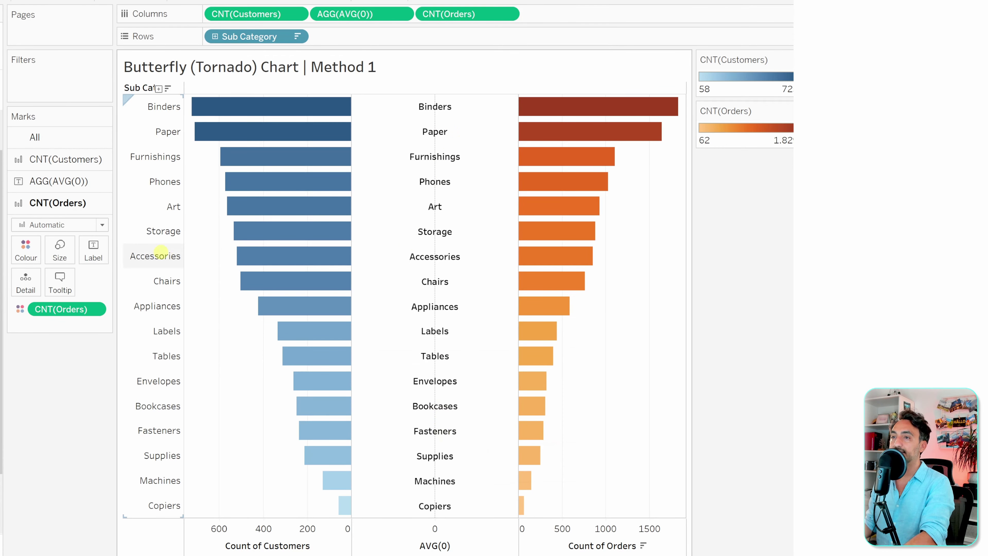
click(82, 180)
Set the centre Sub Category label font size to 15
click(93, 228)
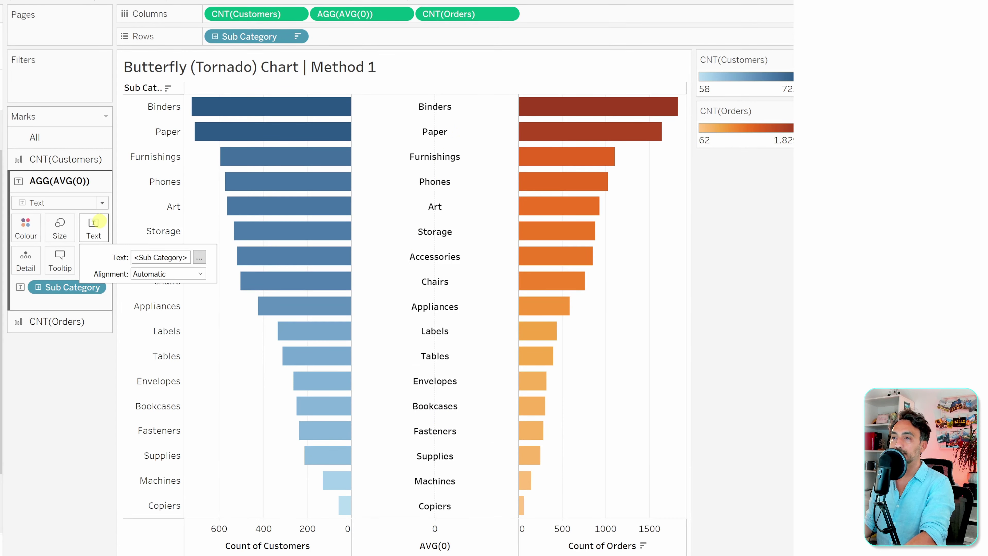
click(199, 256)
drag(430, 223, 285, 182)
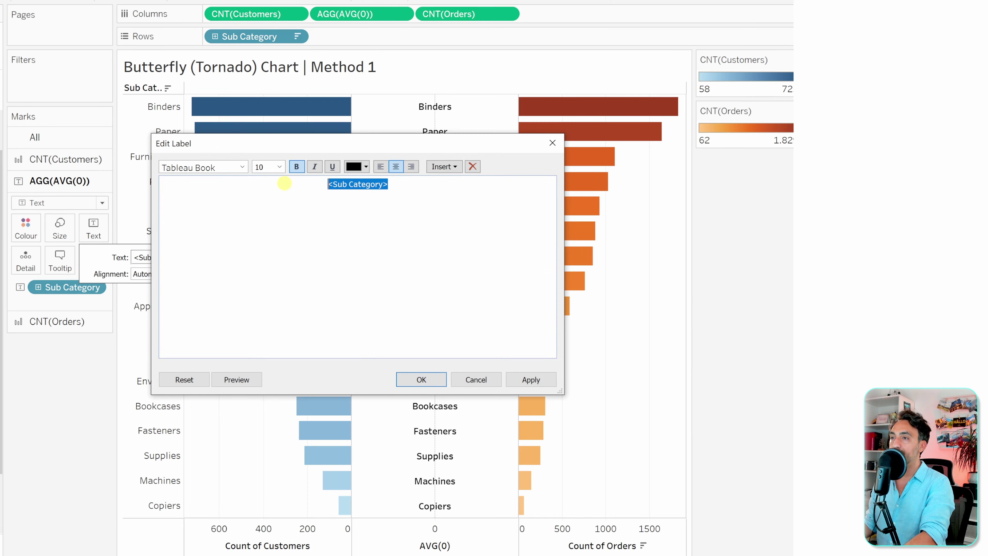
click(279, 167)
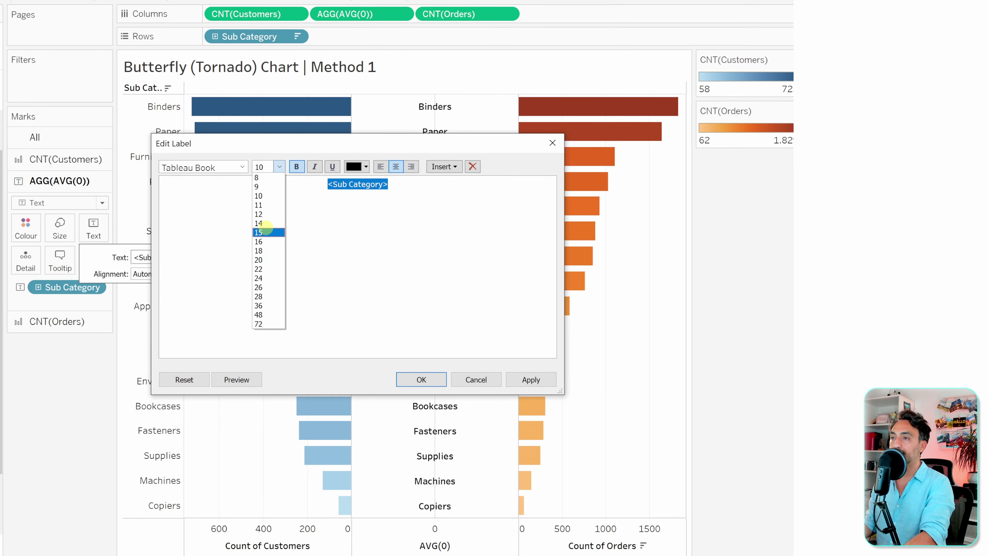
click(264, 232)
key(Return)
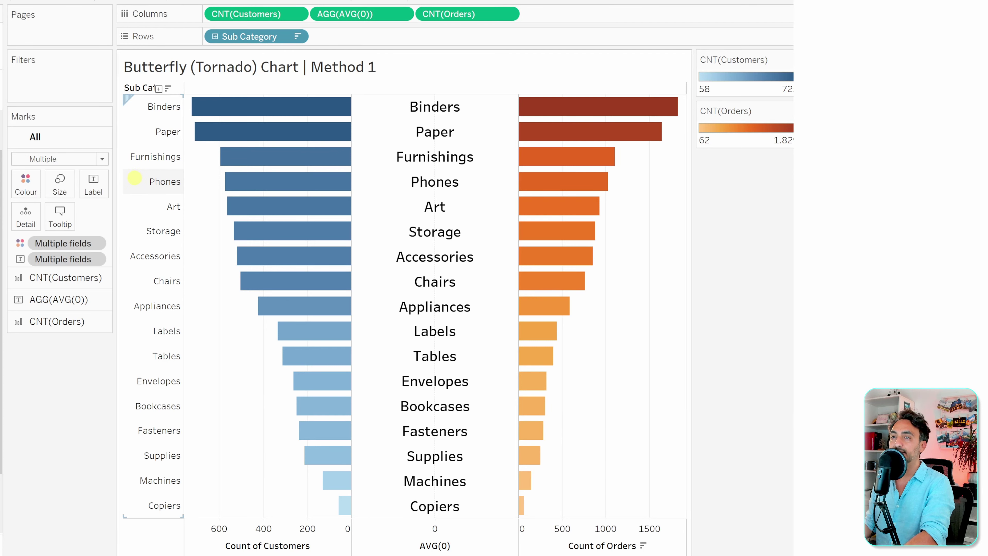
Hide the sub-category row headers and the bottom axis headers
right_click(134, 178)
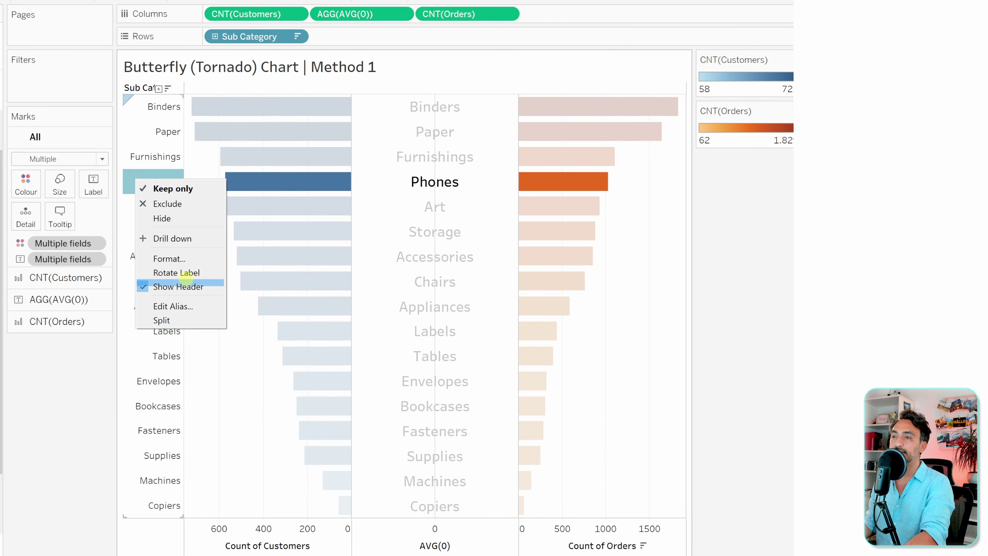
click(178, 286)
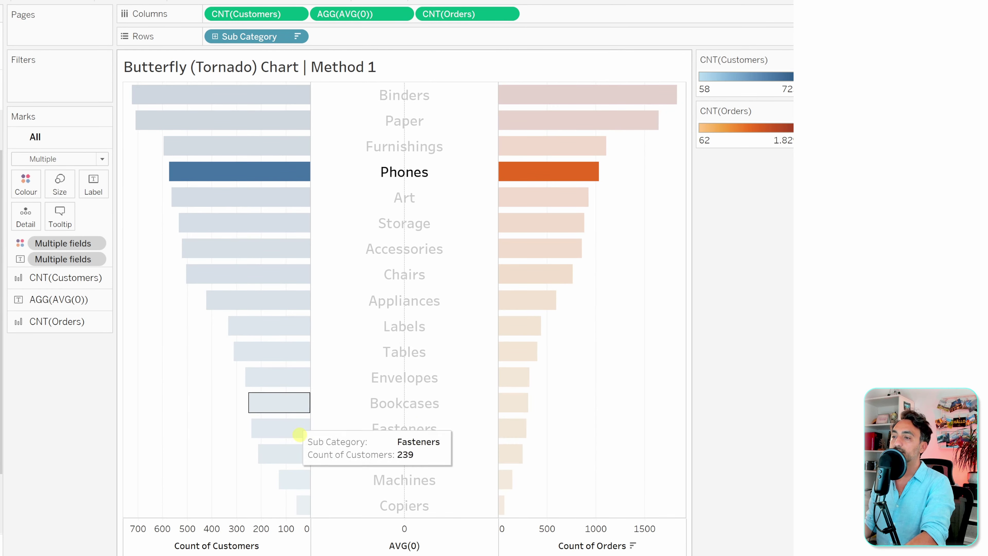
click(215, 473)
right_click(369, 543)
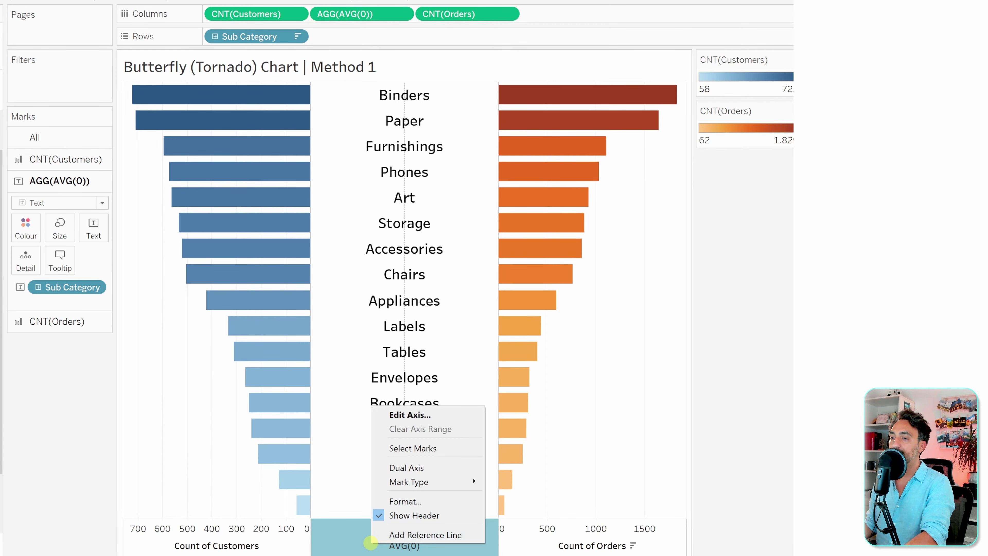
click(420, 515)
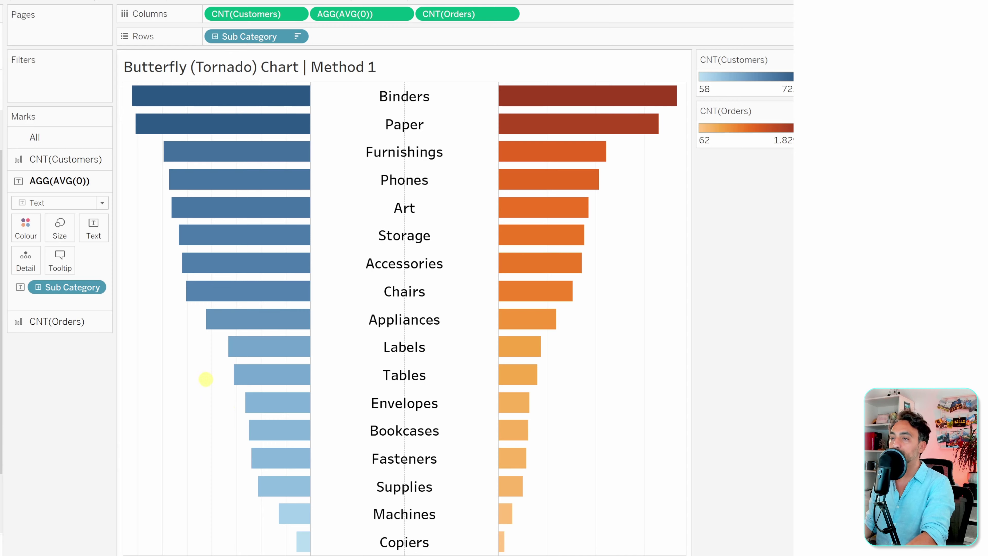
Set zero lines and column grid lines to None in the worksheet's line formatting
right_click(193, 357)
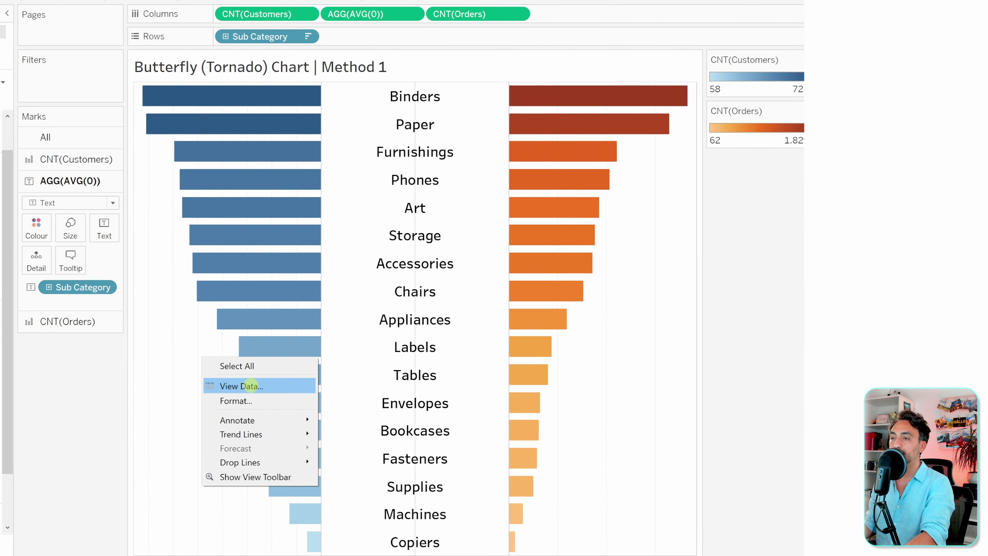
click(358, 398)
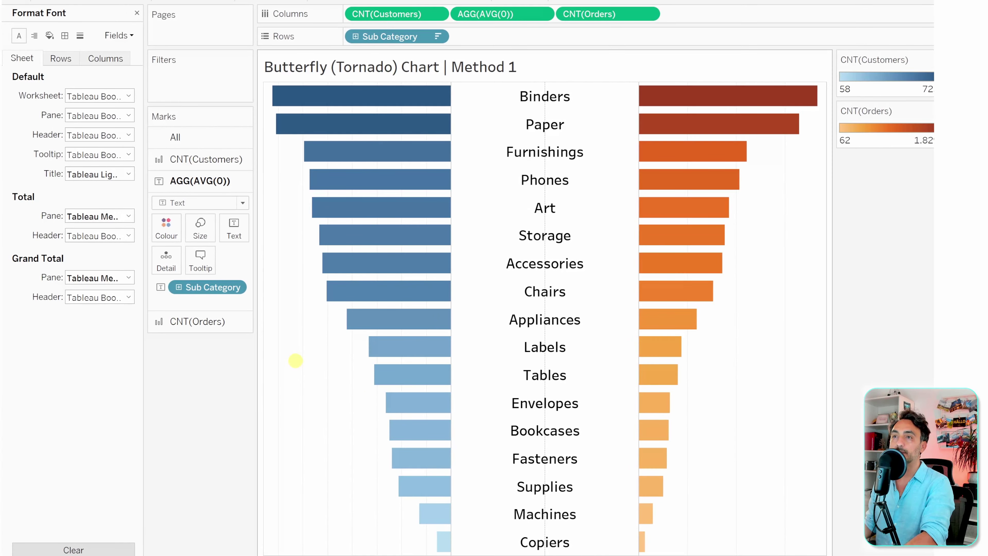
click(80, 35)
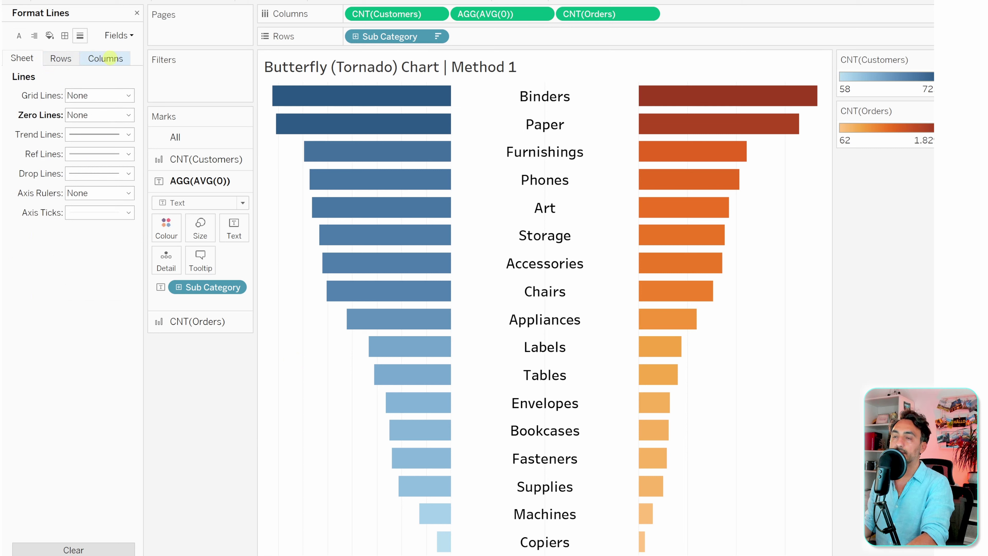
click(110, 58)
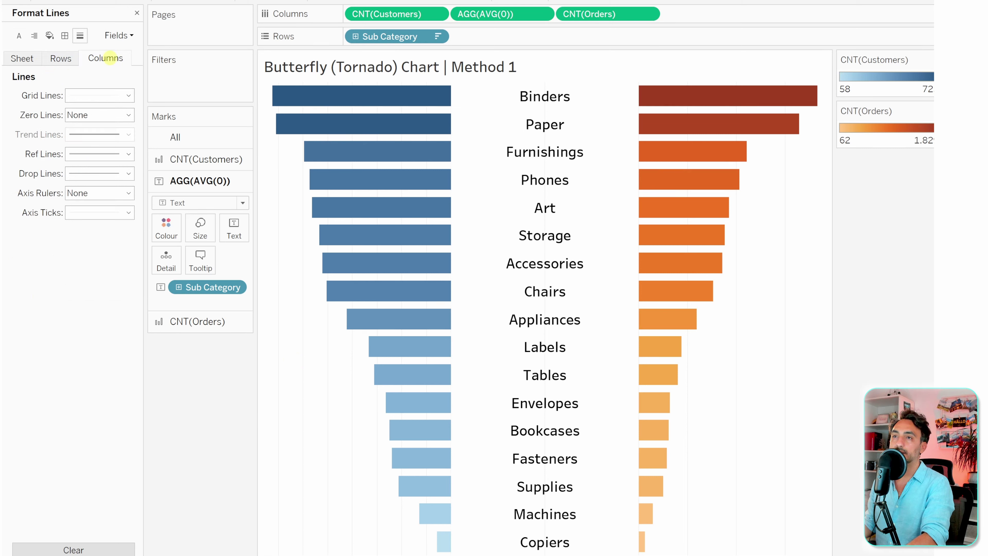
click(92, 98)
click(117, 110)
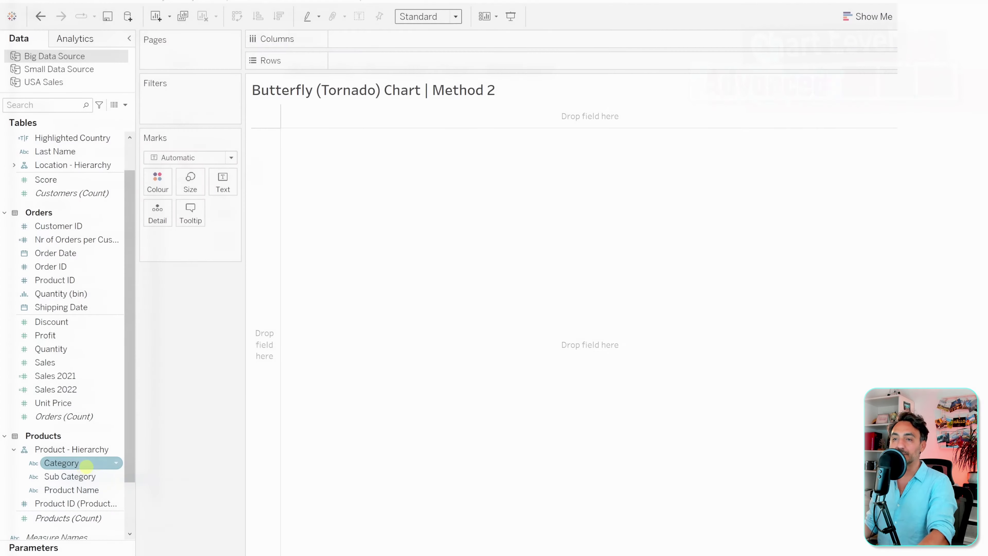
Put Sub Category on Rows of the Method 2 sheet and fit it to Entire View
drag(74, 476, 359, 60)
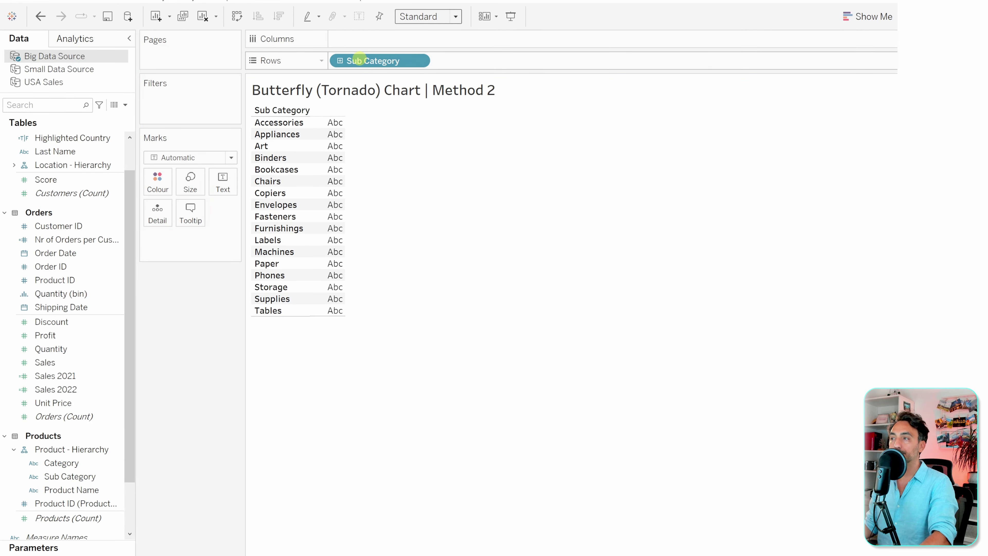
click(453, 17)
click(421, 63)
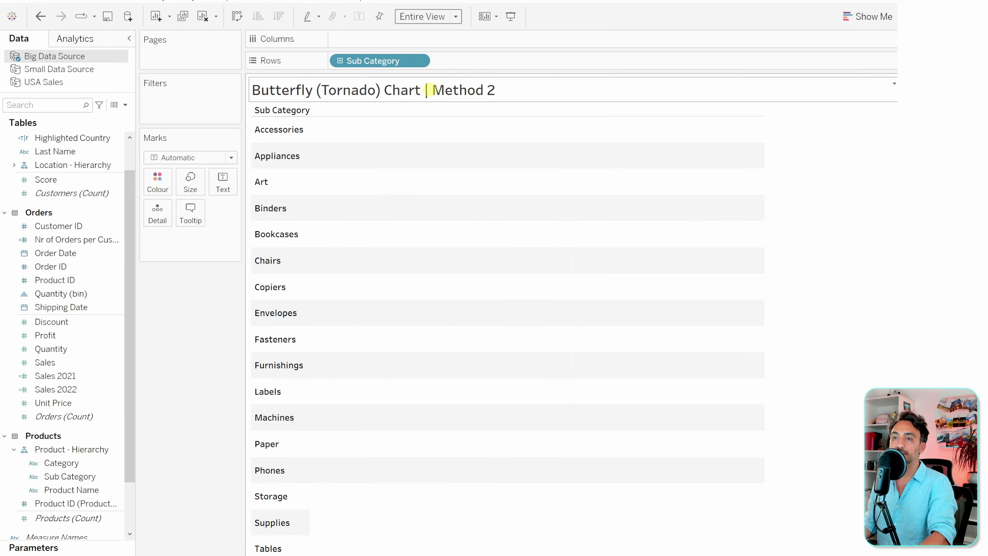
click(73, 193)
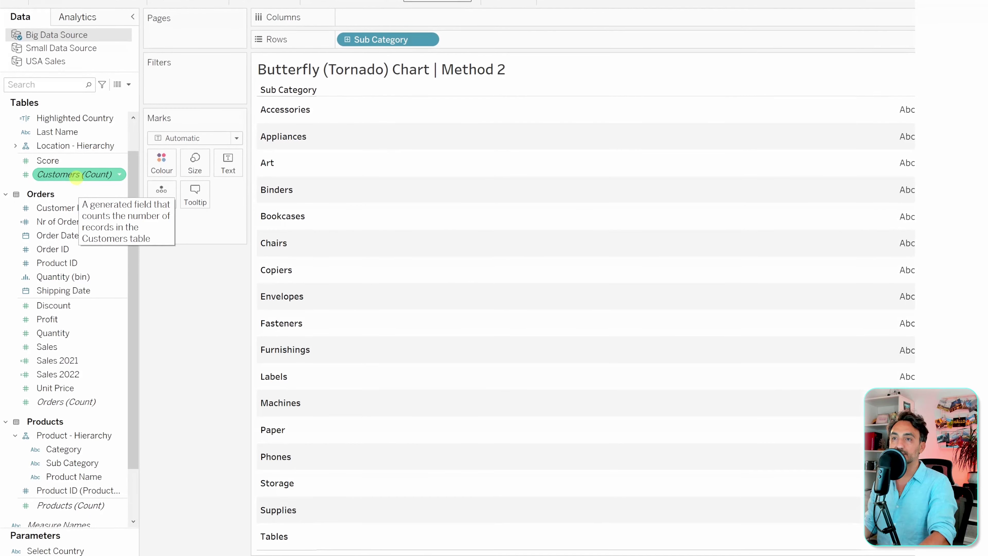
Plot Count of Customers and Count of Orders as paired Measure Values bars per sub-category
drag(75, 178, 389, 19)
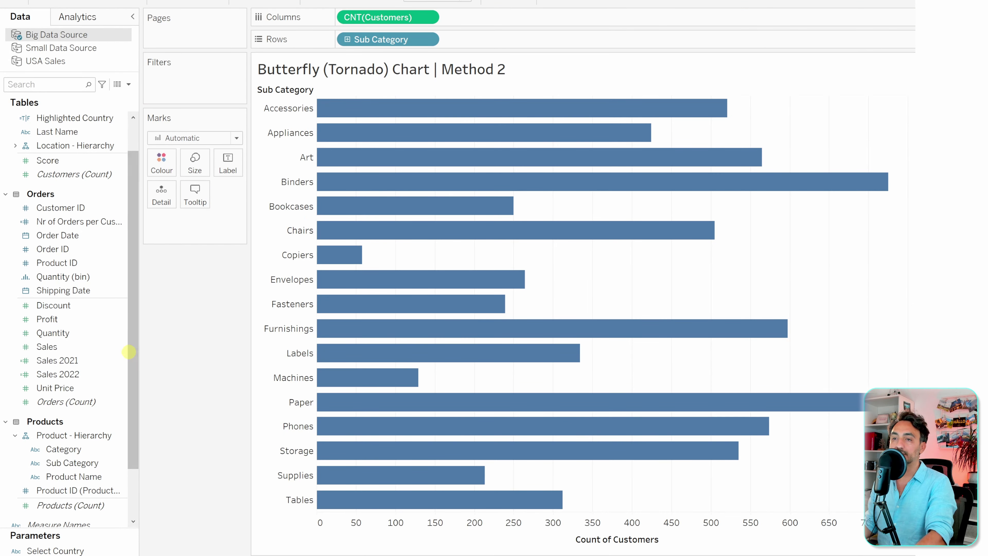
scroll(95, 358, down, 3)
scroll(95, 359, up, 2)
click(78, 372)
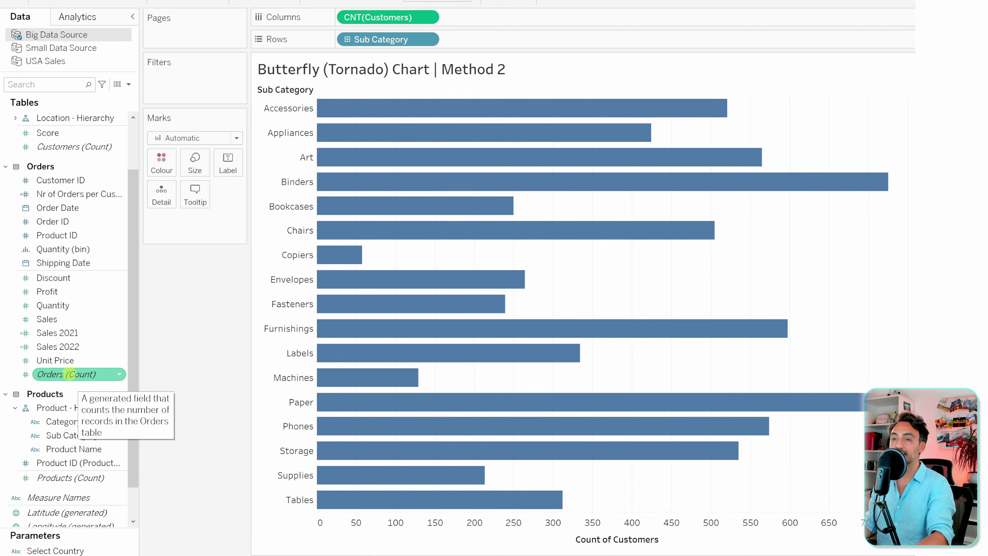
drag(68, 374, 564, 533)
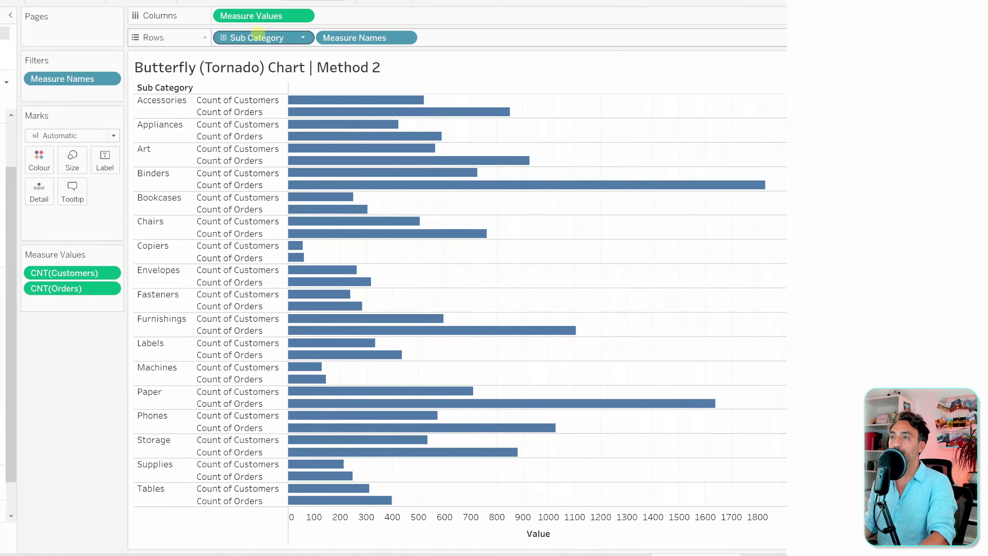
Colour the bars by Measure Names as stacked bars and sort sub-categories descending by value
drag(350, 38, 31, 158)
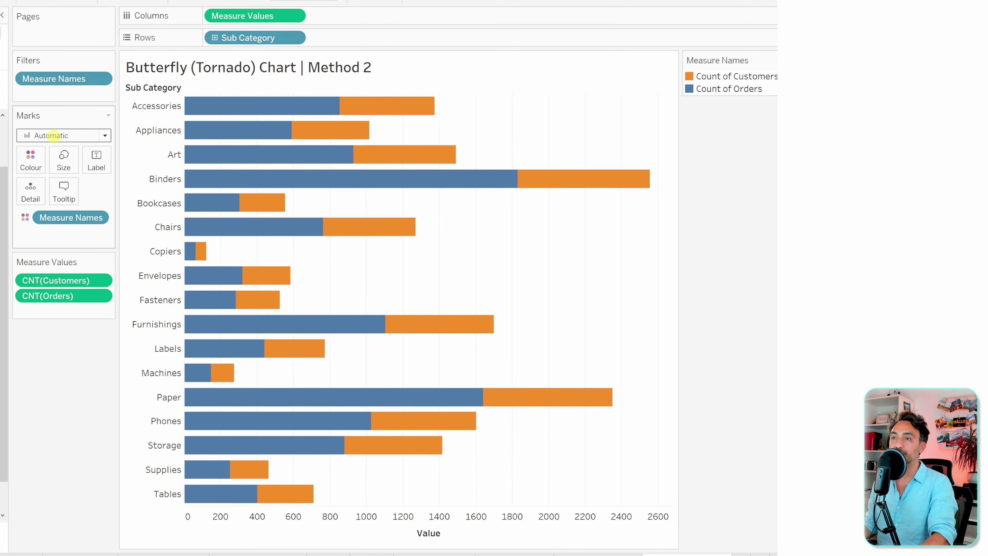
click(52, 135)
click(41, 161)
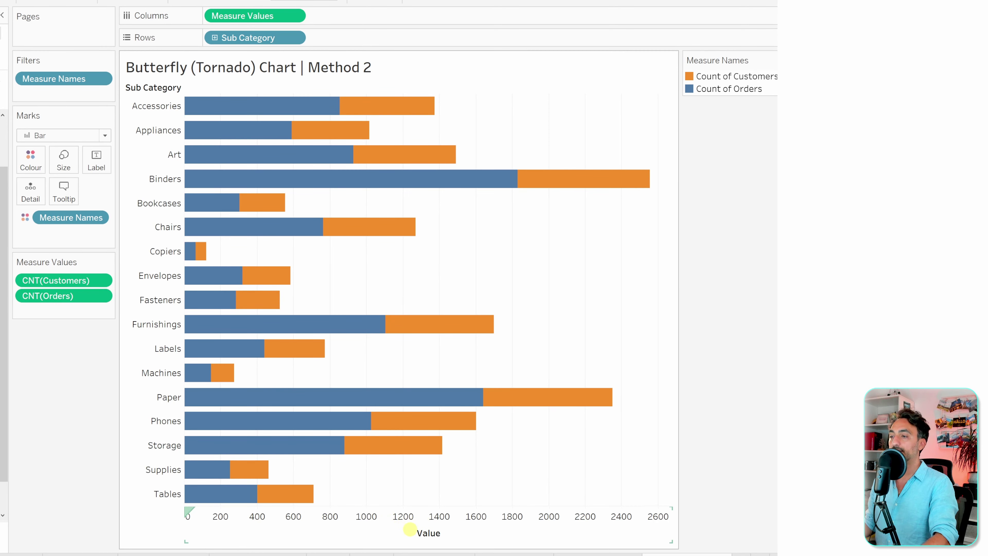
click(412, 529)
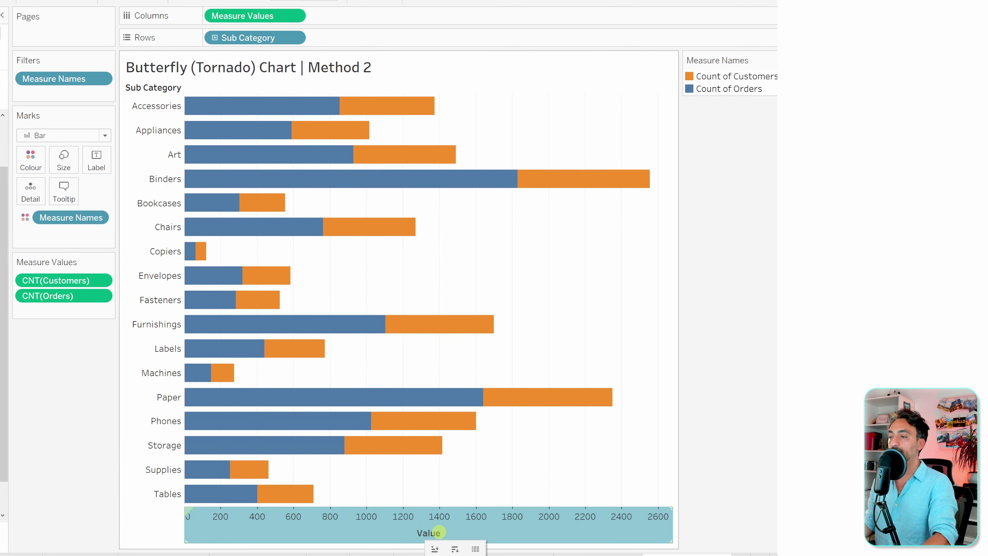
click(455, 549)
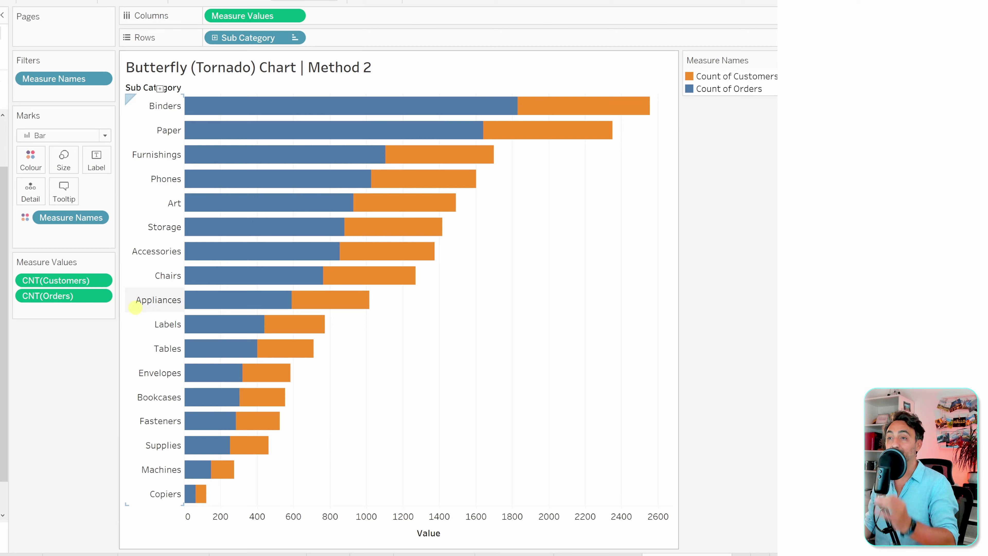
double_click(24, 280)
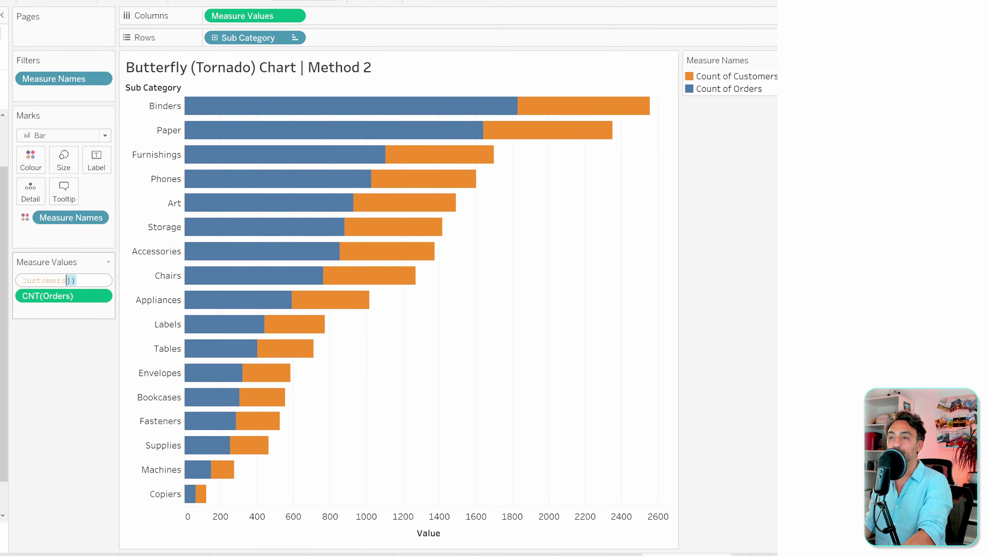
click(33, 342)
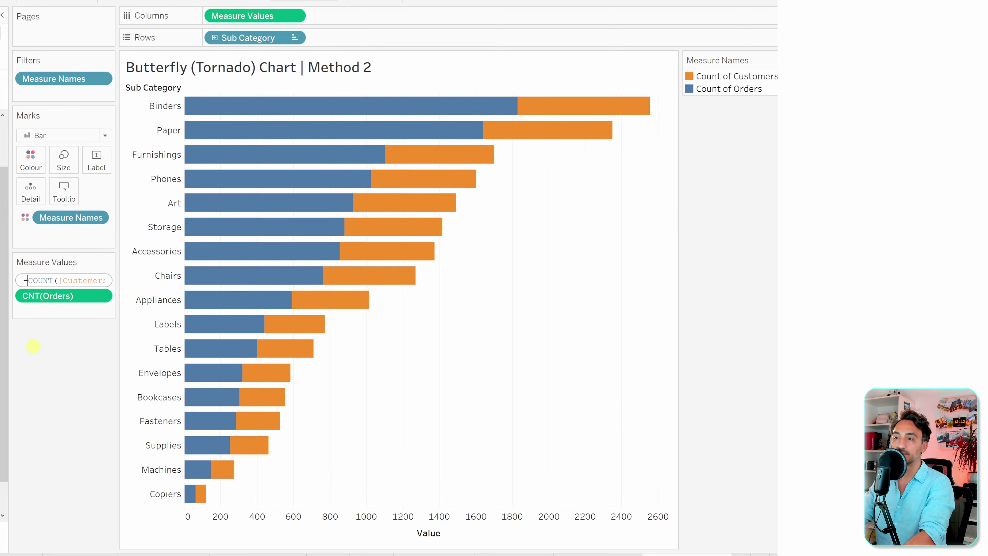
key(Return)
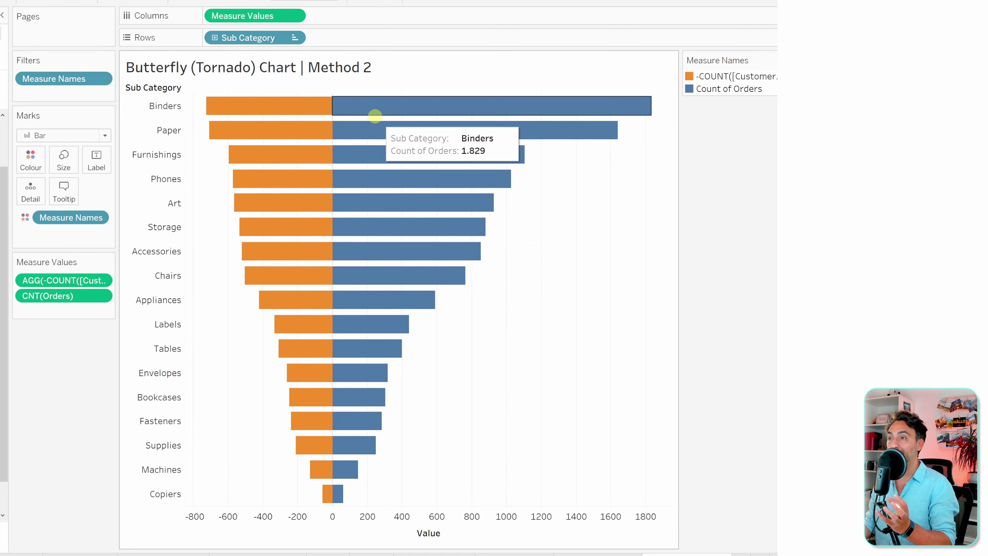
mouse_move(339, 108)
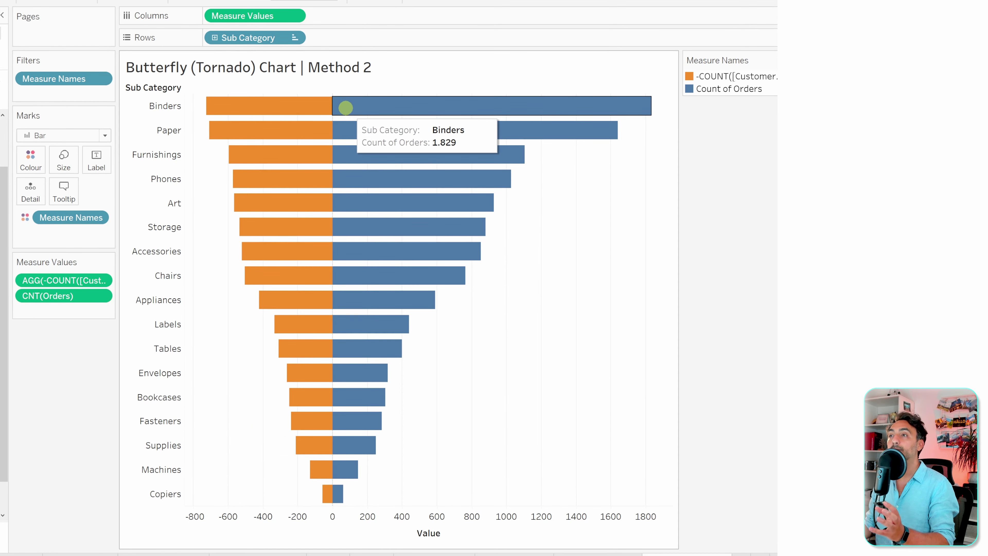
mouse_move(305, 107)
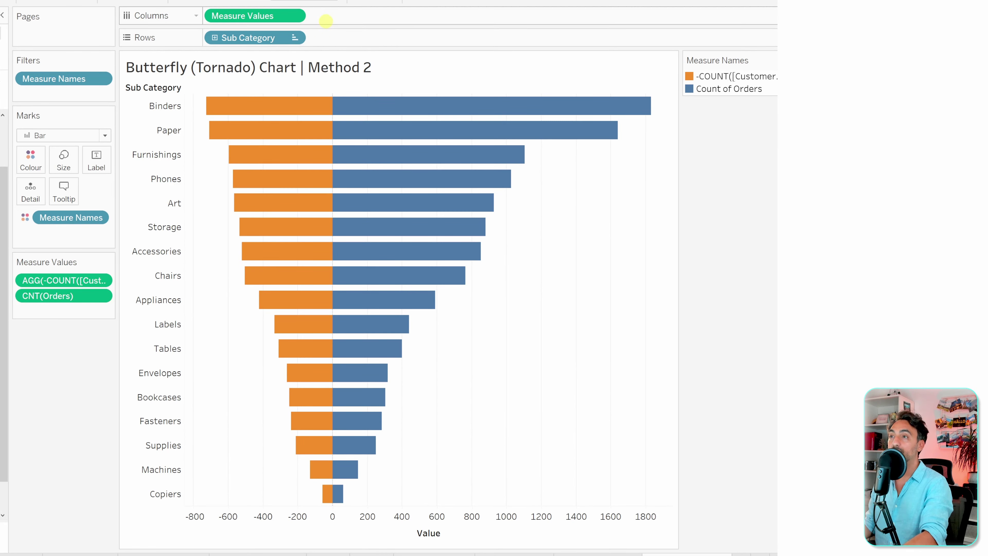
Add an inline AVG(0) calculation to Columns as a new zero axis
double_click(338, 15)
text(AV)
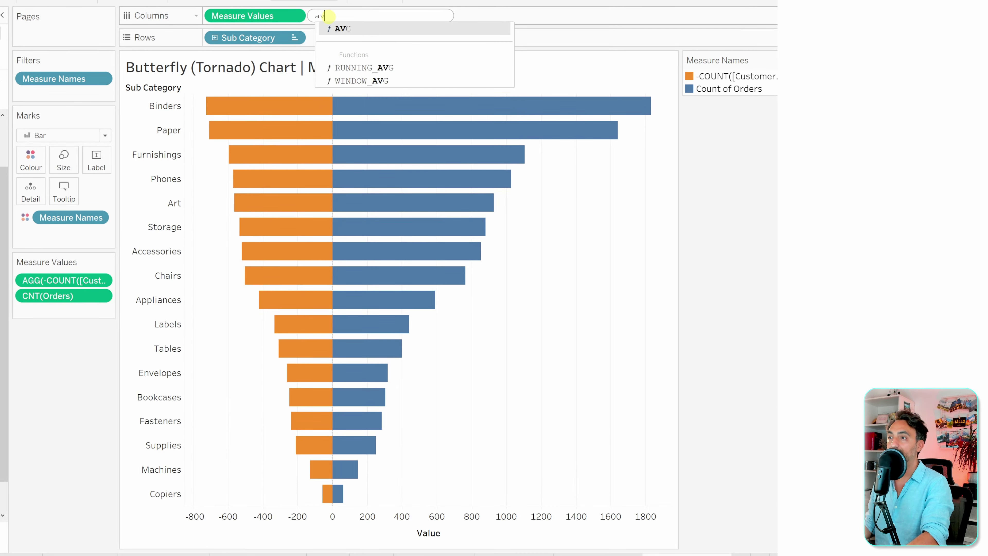
key(Return)
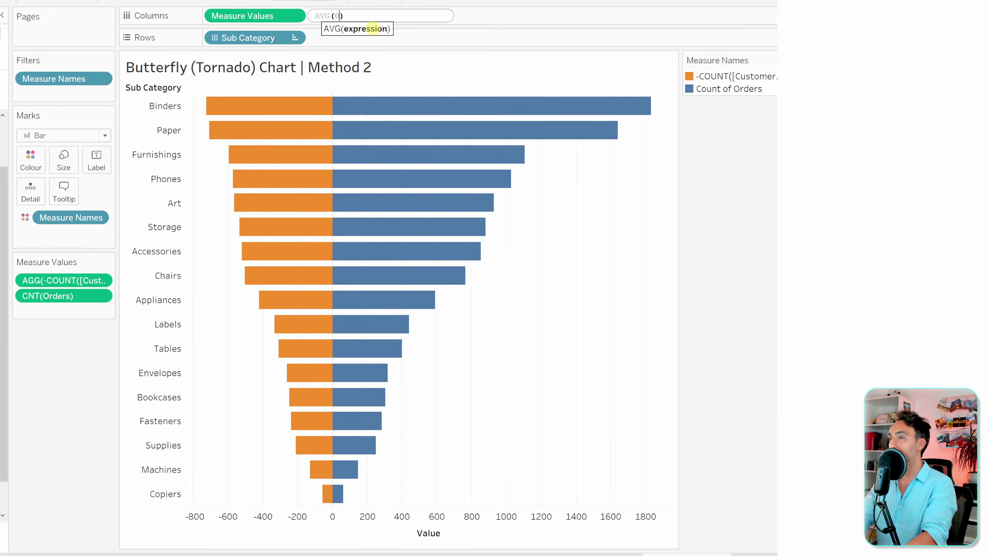
key(Return)
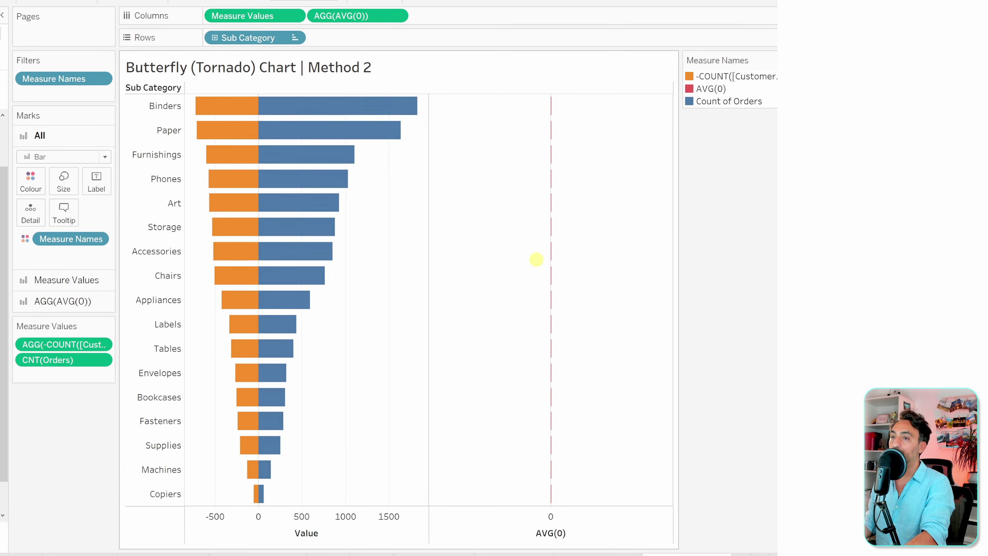
Make the AGG(AVG(0)) marks Text labelled with Sub Category names
click(89, 299)
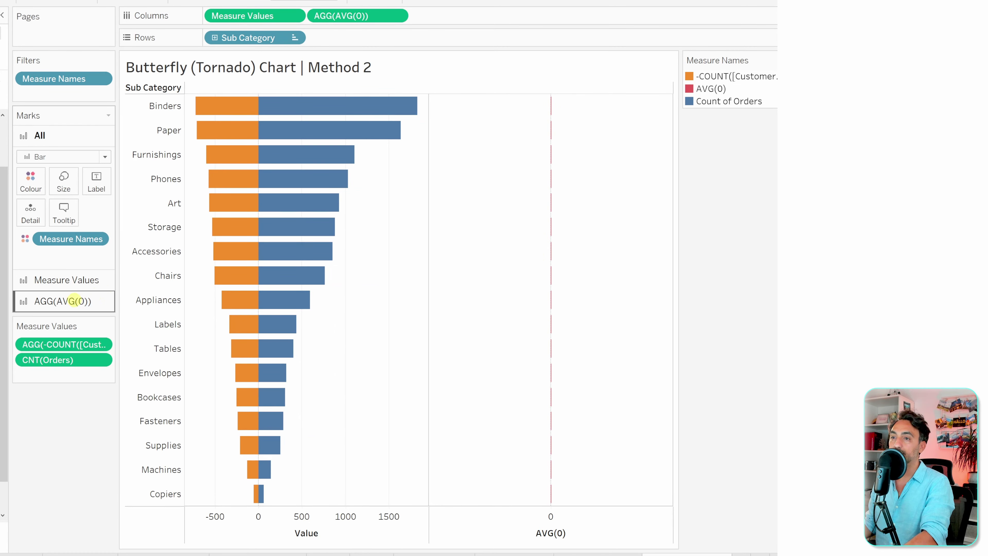
click(74, 300)
click(56, 199)
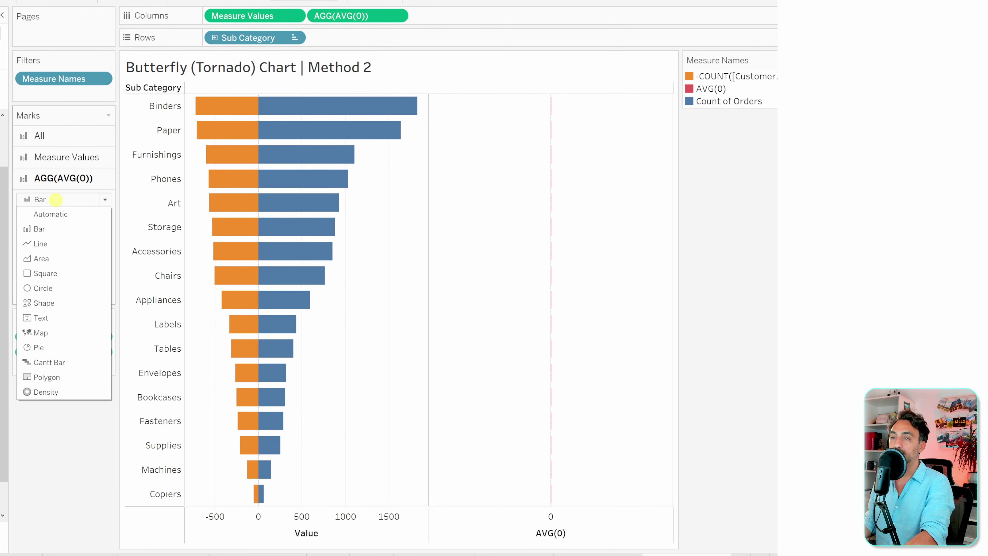
click(54, 318)
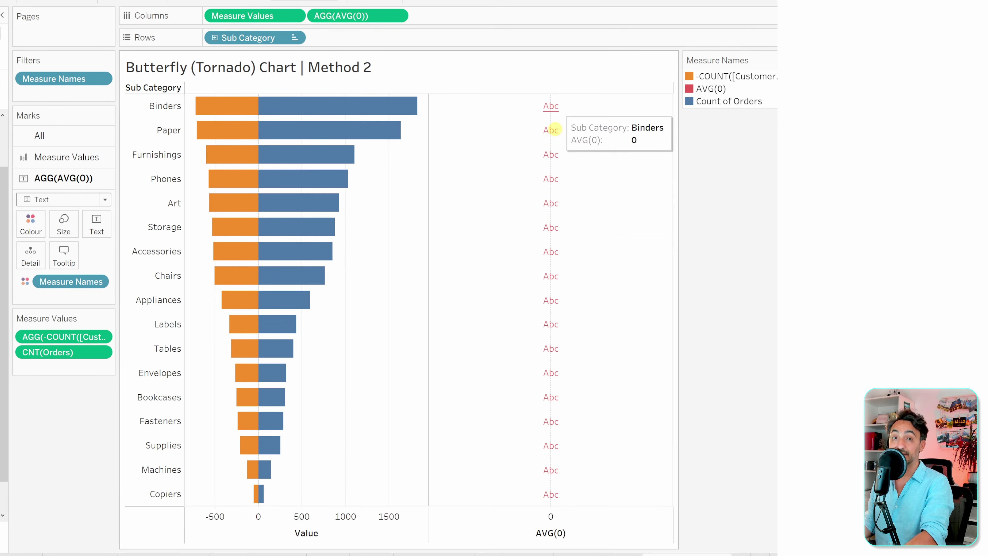
drag(4, 432, 94, 221)
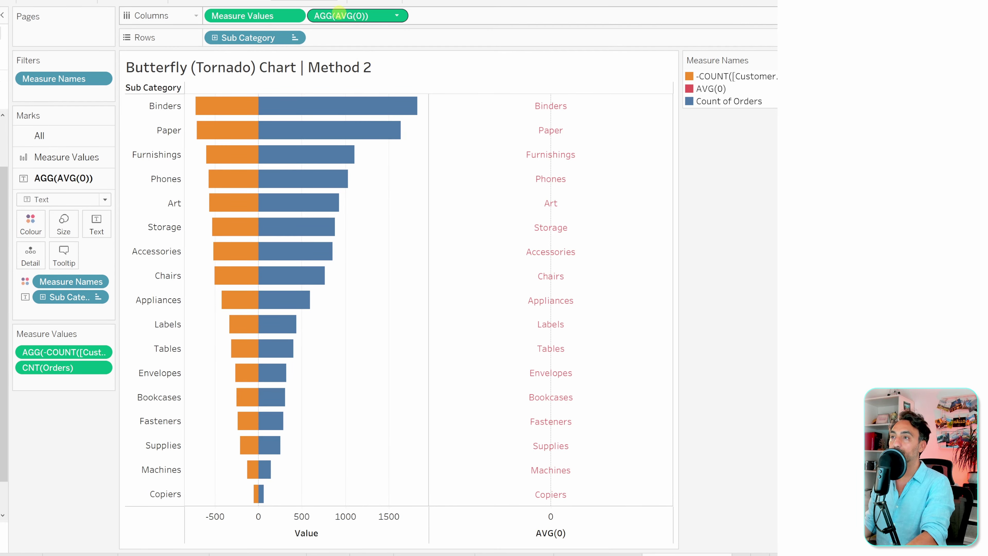
Make AGG(AVG(0)) a dual axis and synchronise it with the bar axis
right_click(339, 11)
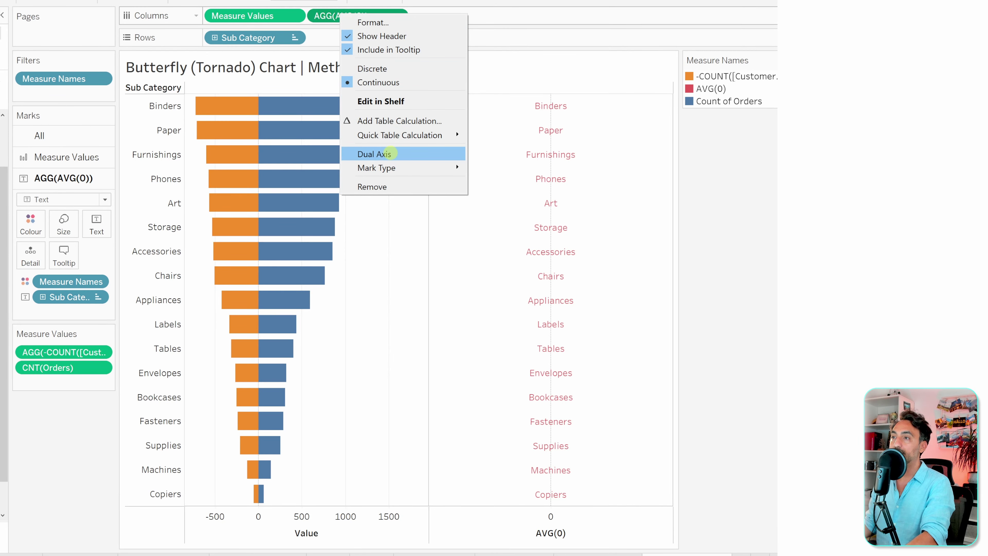
click(389, 153)
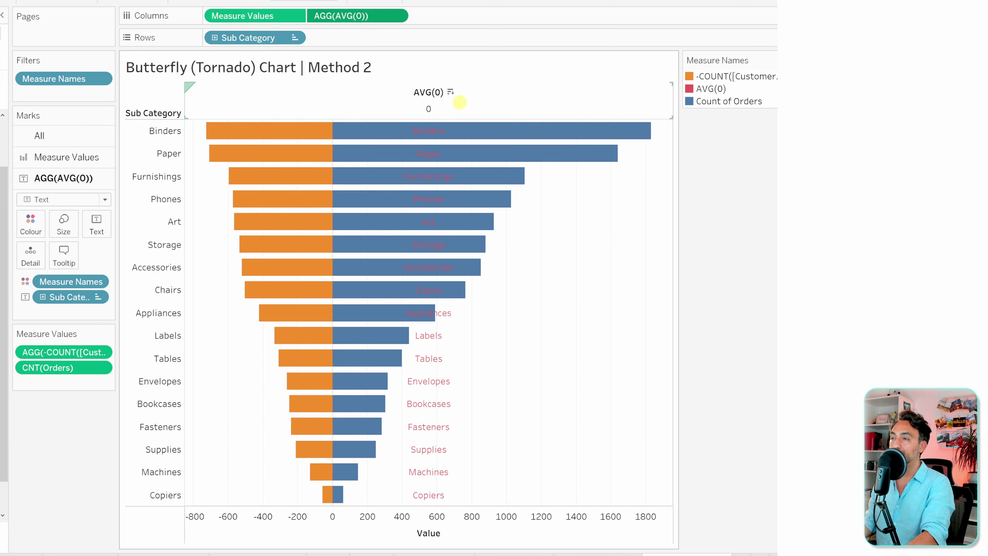
right_click(459, 102)
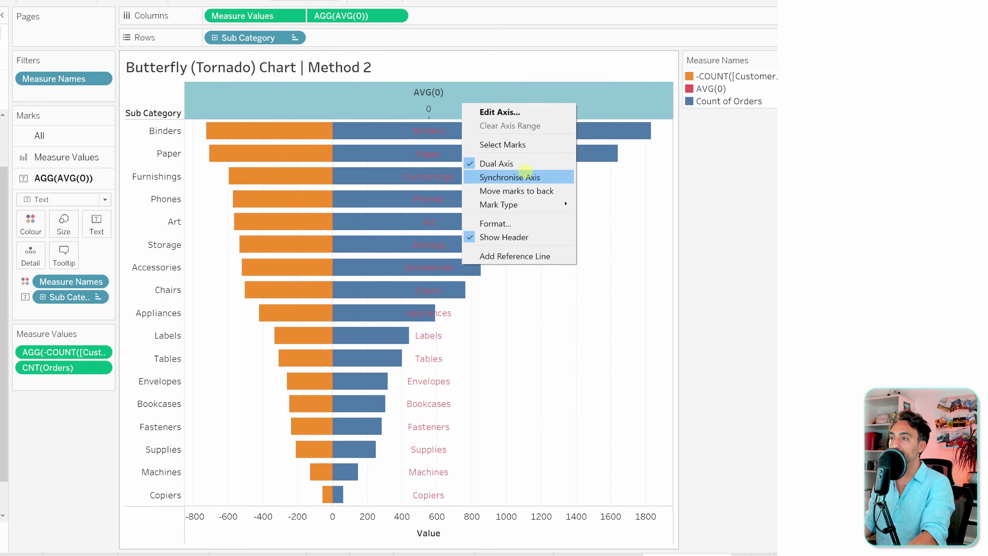
click(516, 178)
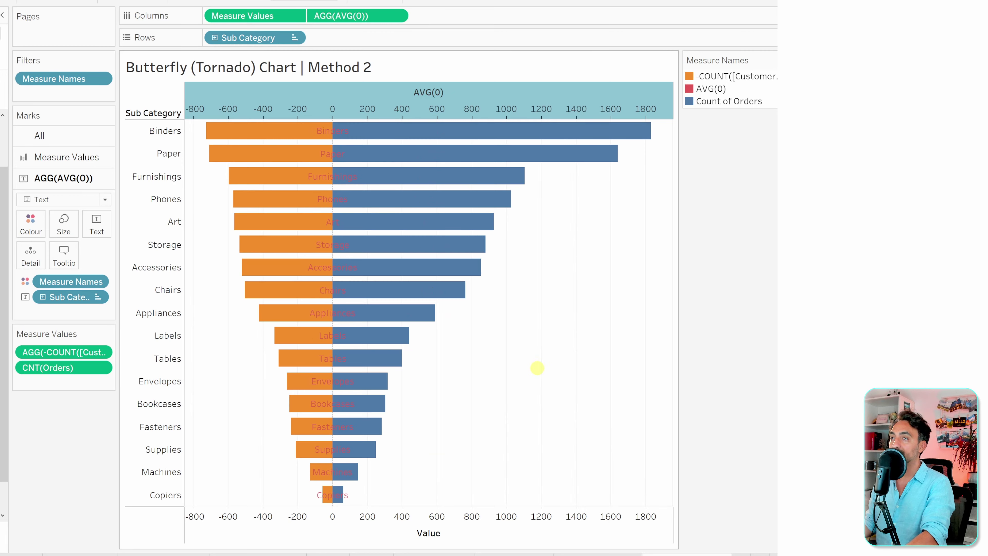
click(536, 367)
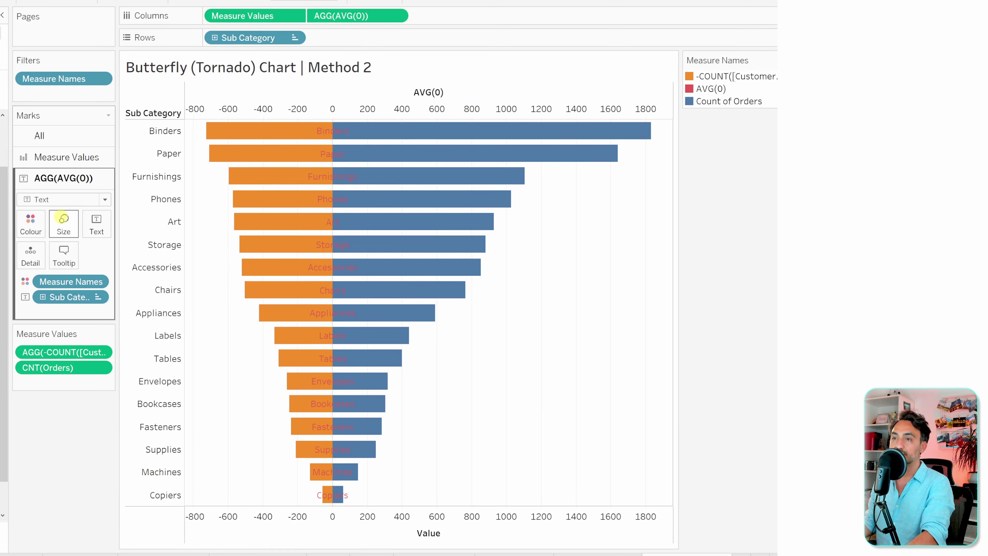
click(31, 223)
Assign white (#ffffff) to AVG(0) in the Measure Names colour editor
click(71, 266)
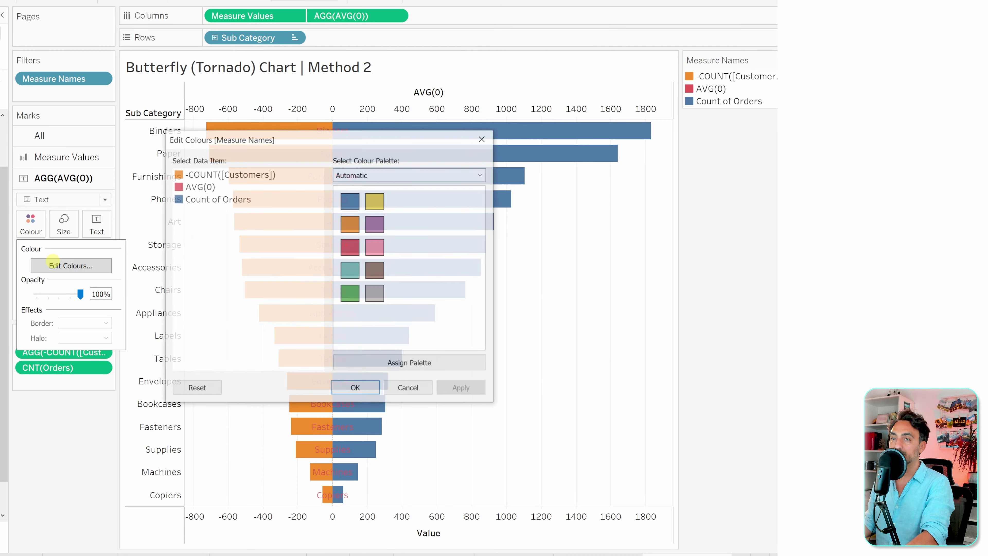
double_click(193, 186)
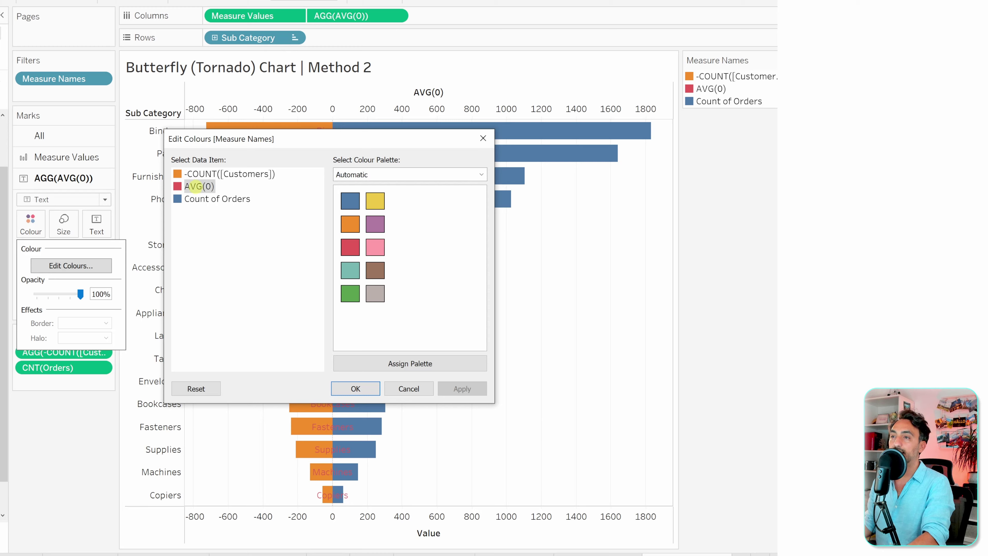
click(189, 324)
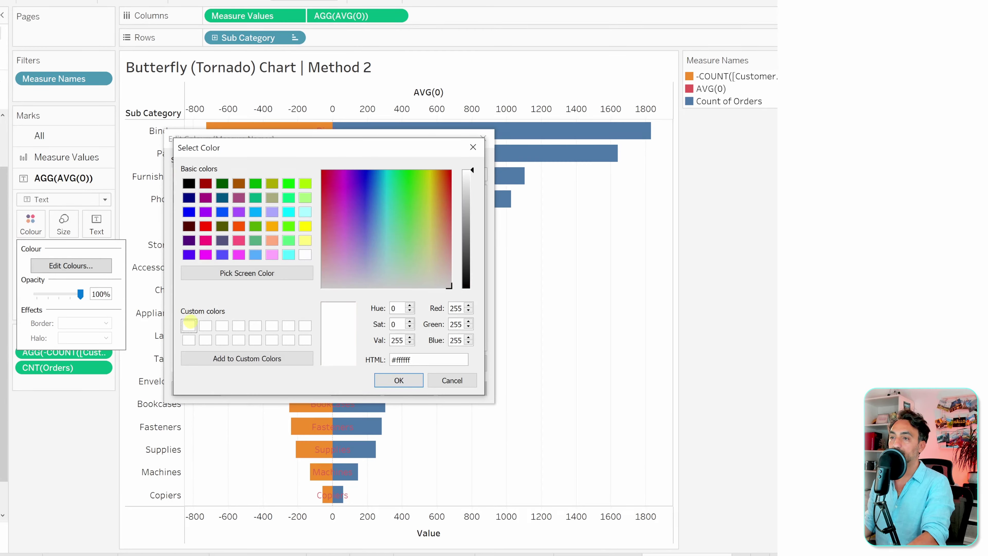
click(397, 380)
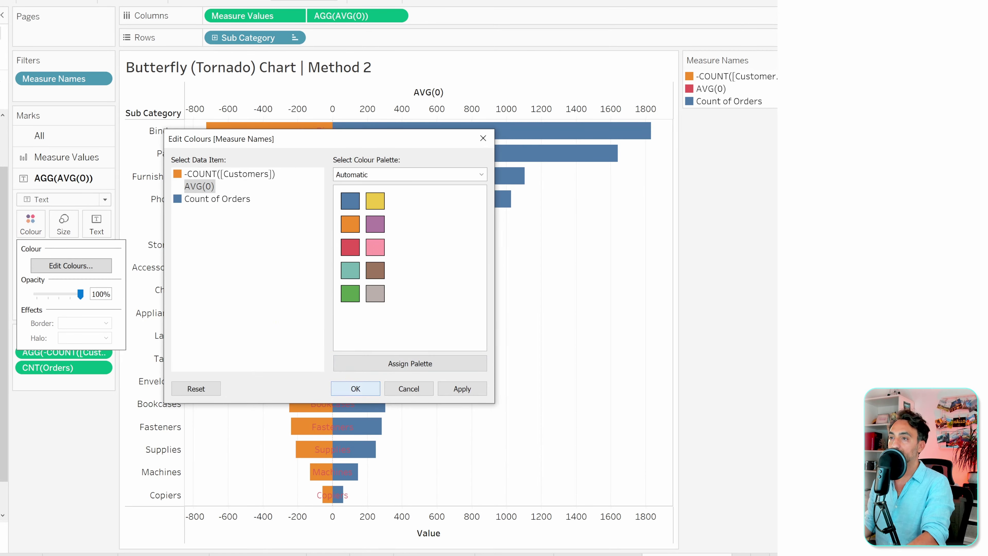
click(355, 389)
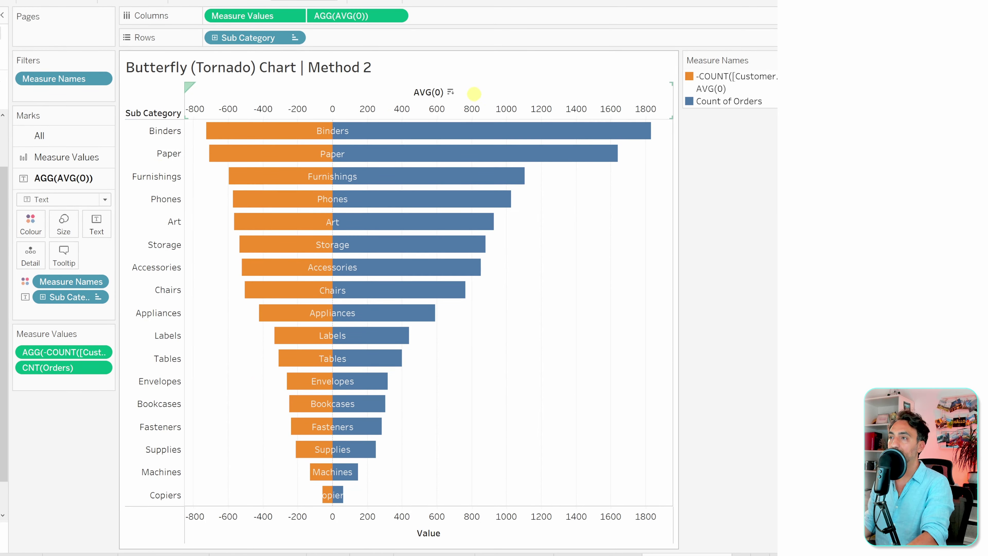
Turn off Show Header for the top AVG(0) axis and the Sub Category row labels
right_click(414, 94)
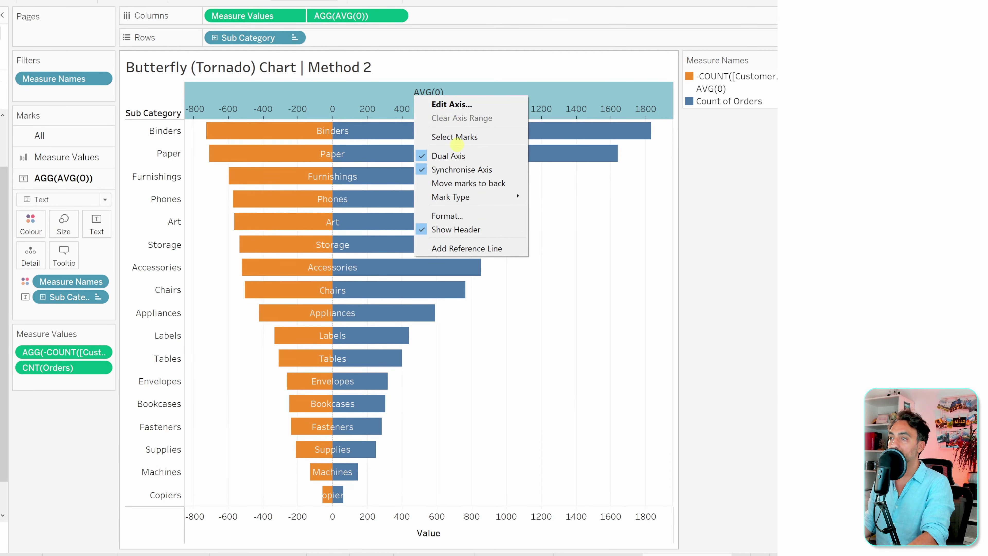
click(502, 230)
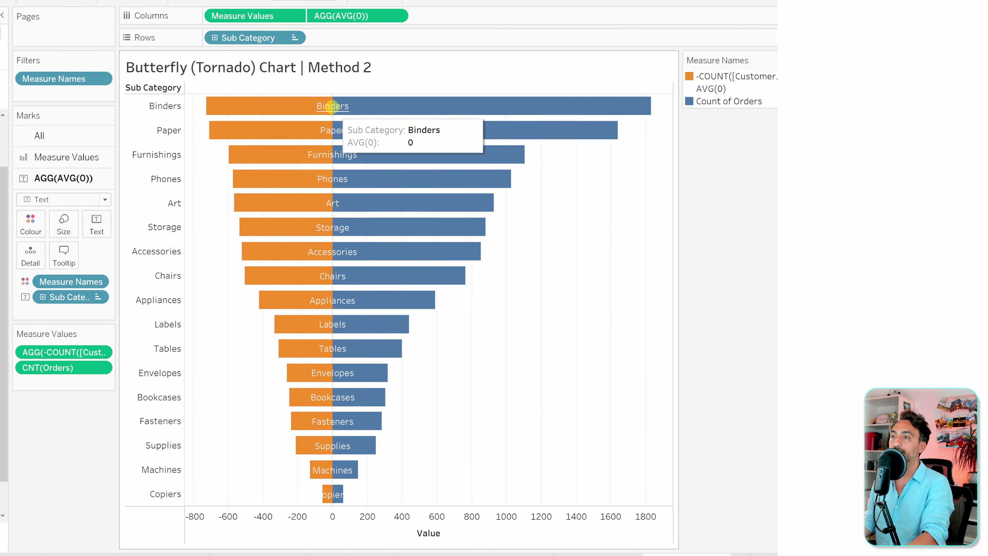
right_click(132, 180)
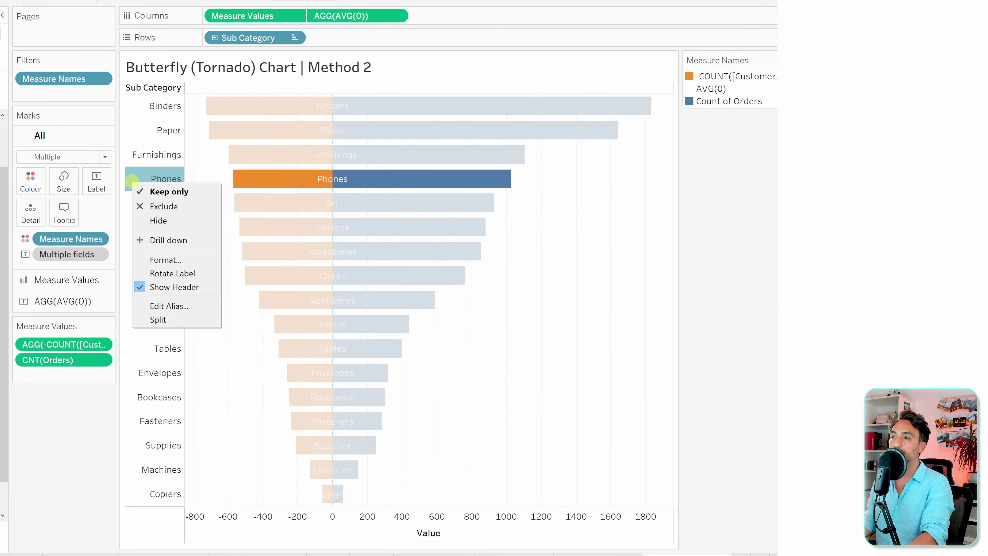
click(173, 287)
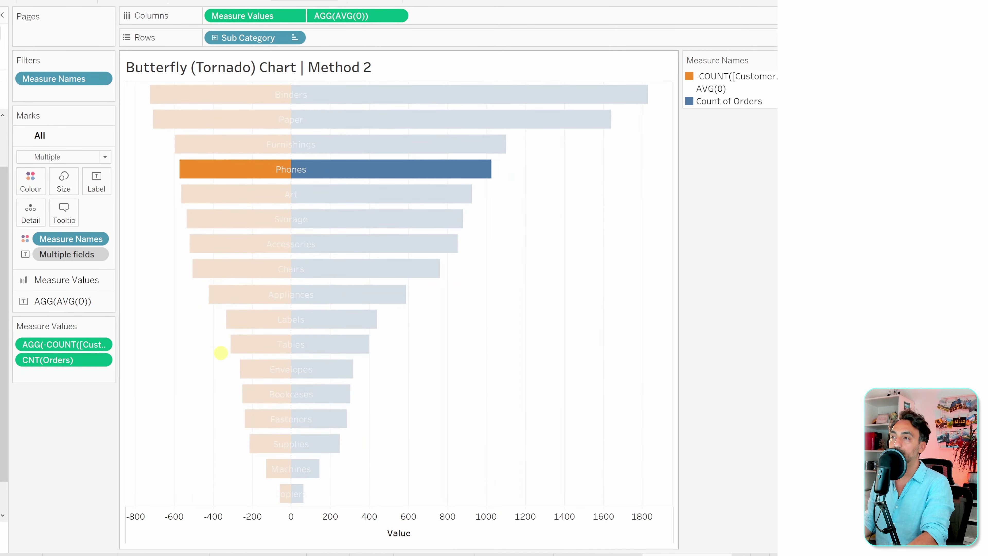
click(220, 347)
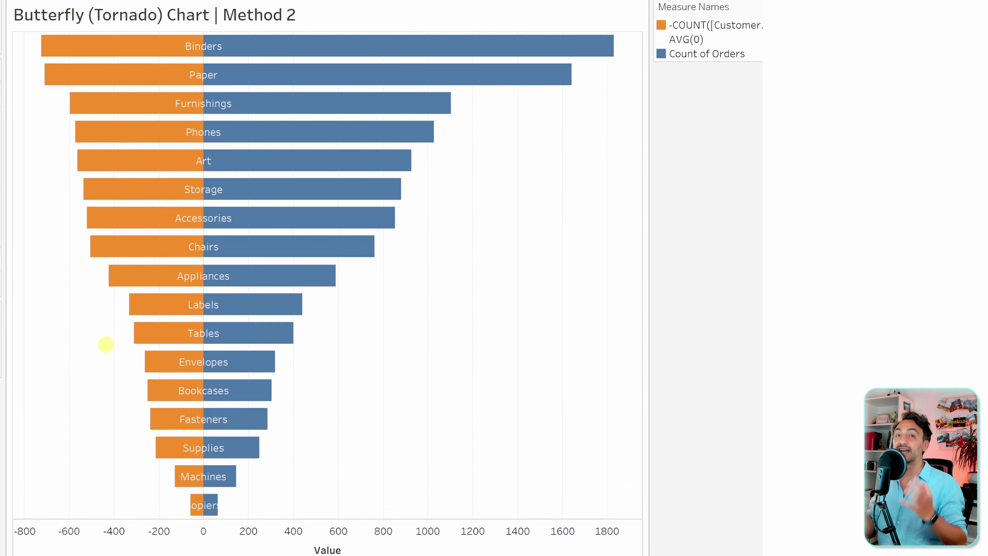